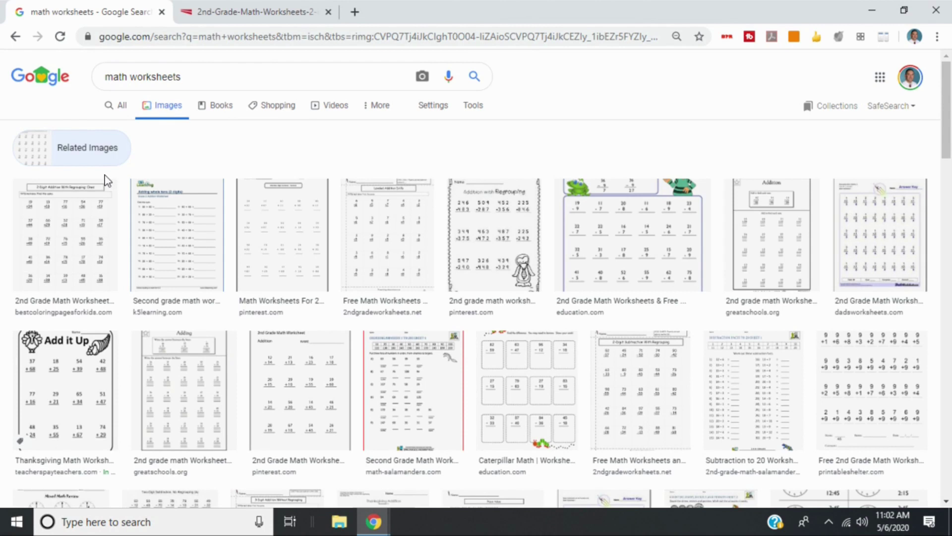
Open the large preview of the '2-Digit Addition With Regrouping: Ones' worksheet and cancel saving the image.
click(47, 229)
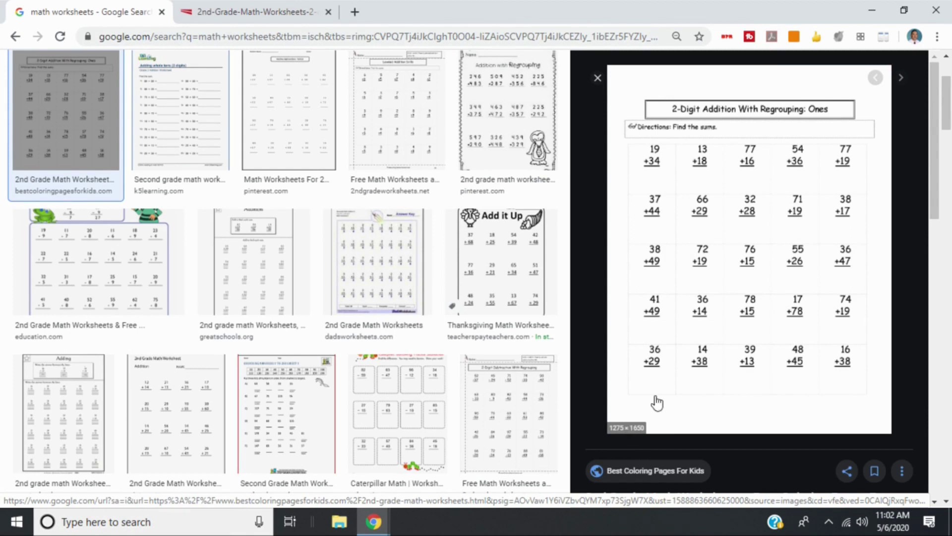
right_click(732, 224)
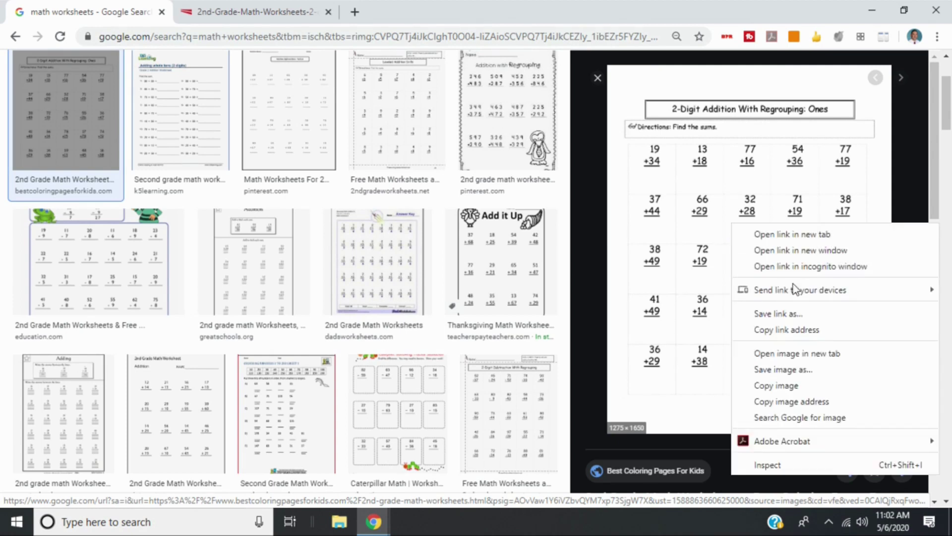
click(807, 372)
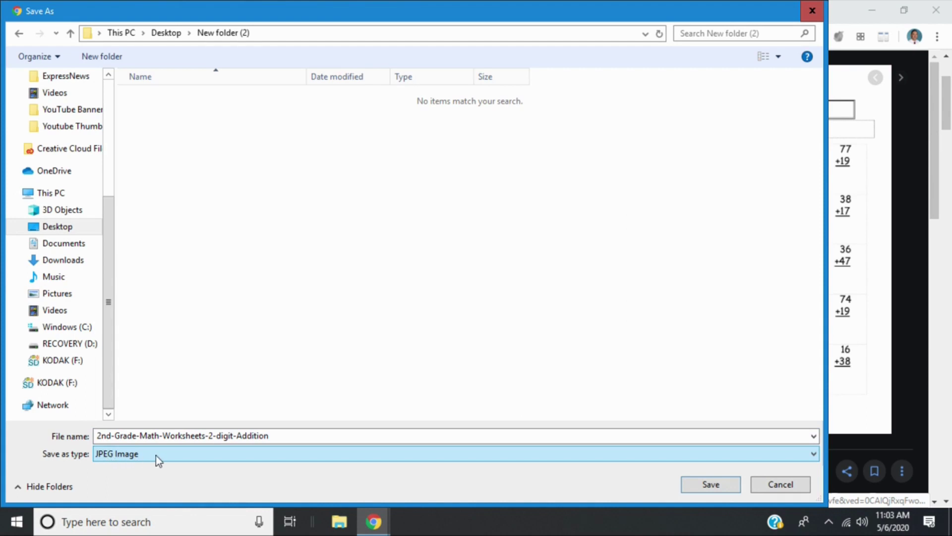
click(783, 483)
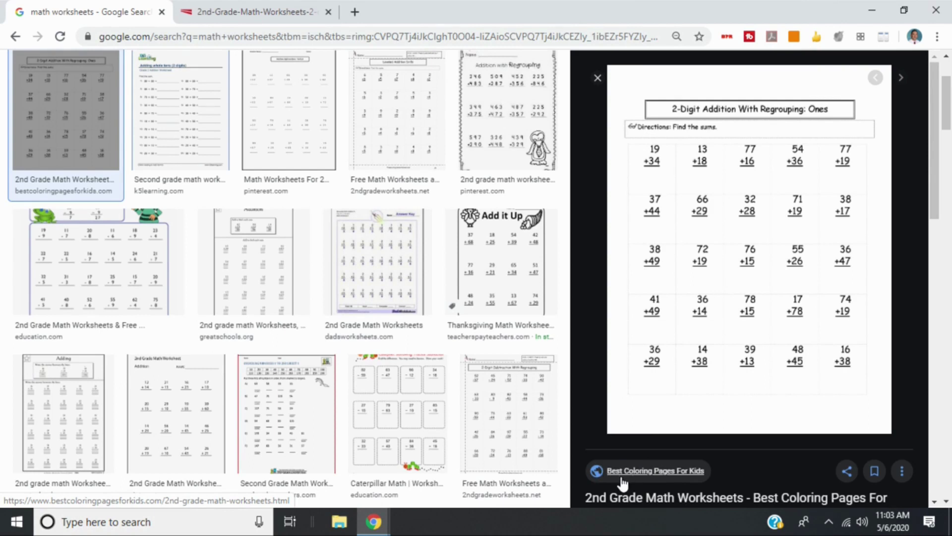
Switch to the 2nd-Grade-Math-Worksheets tab showing the full-size worksheet image.
click(257, 5)
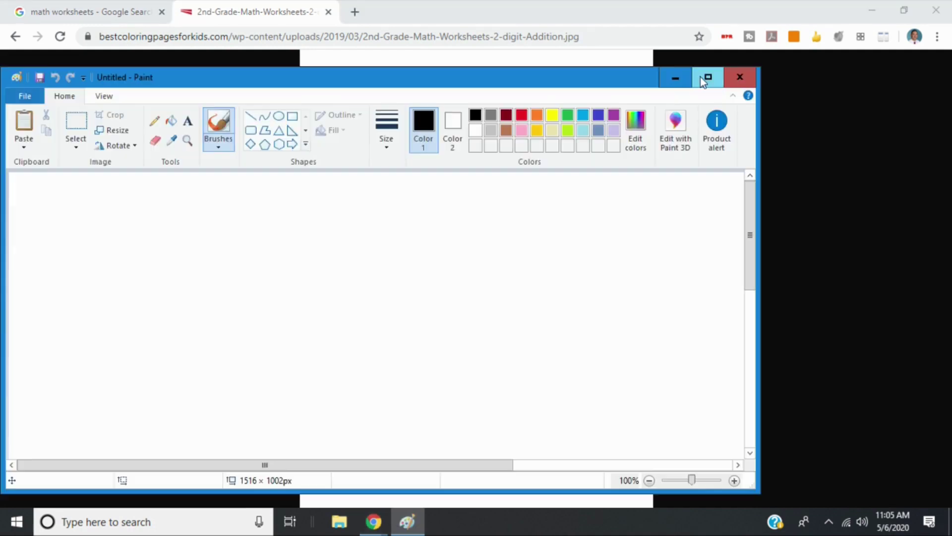
Paste the worksheet screenshot into maximized Paint and crop it to the 500 × 536 worksheet page.
click(701, 76)
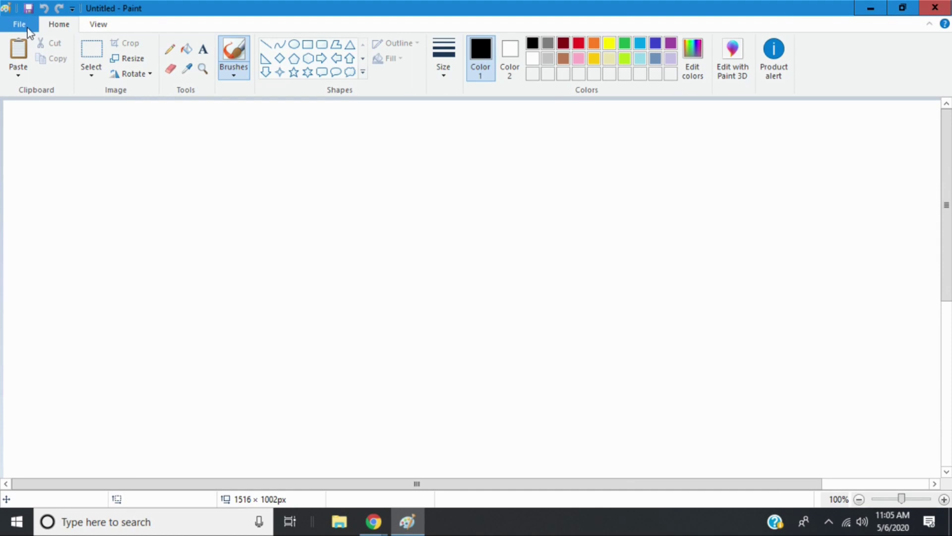
click(20, 53)
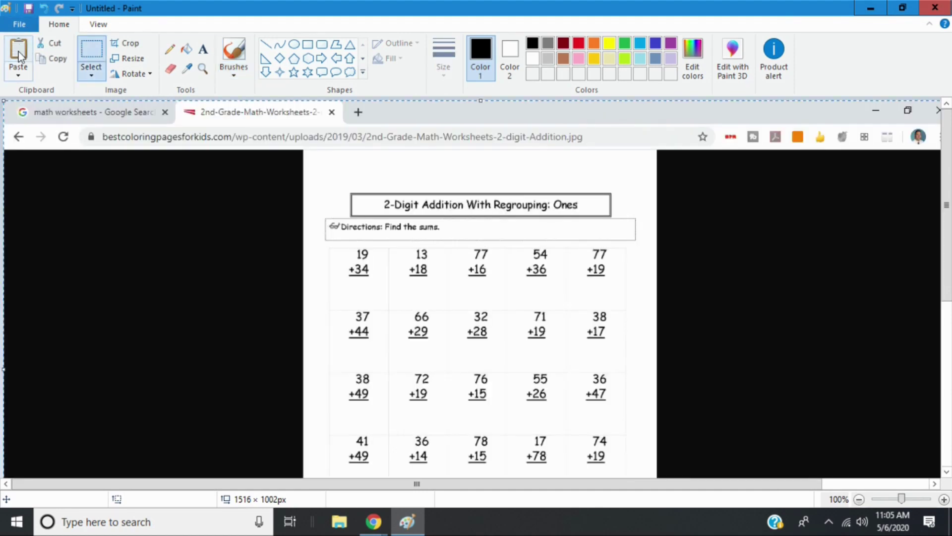
scroll(812, 282, down, 3)
scroll(812, 283, up, 3)
scroll(141, 151, down, 2)
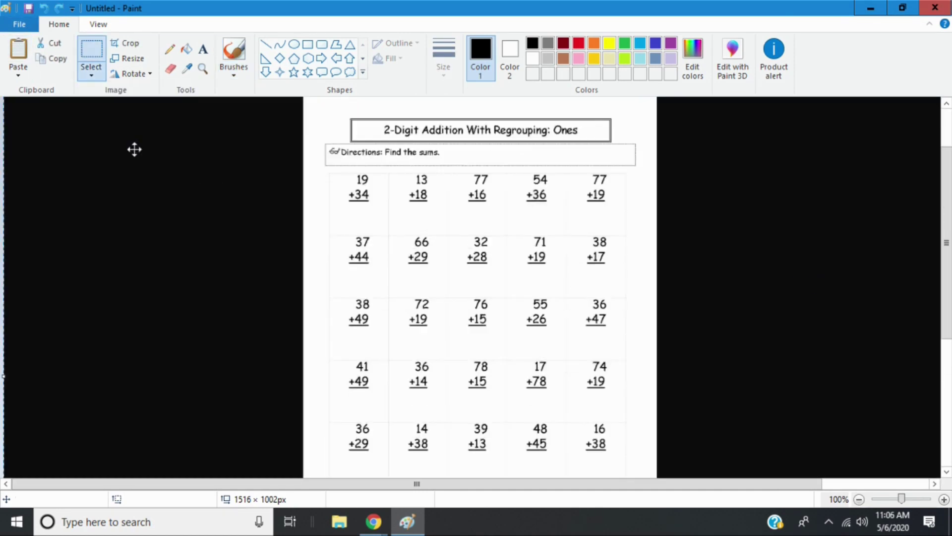
click(130, 50)
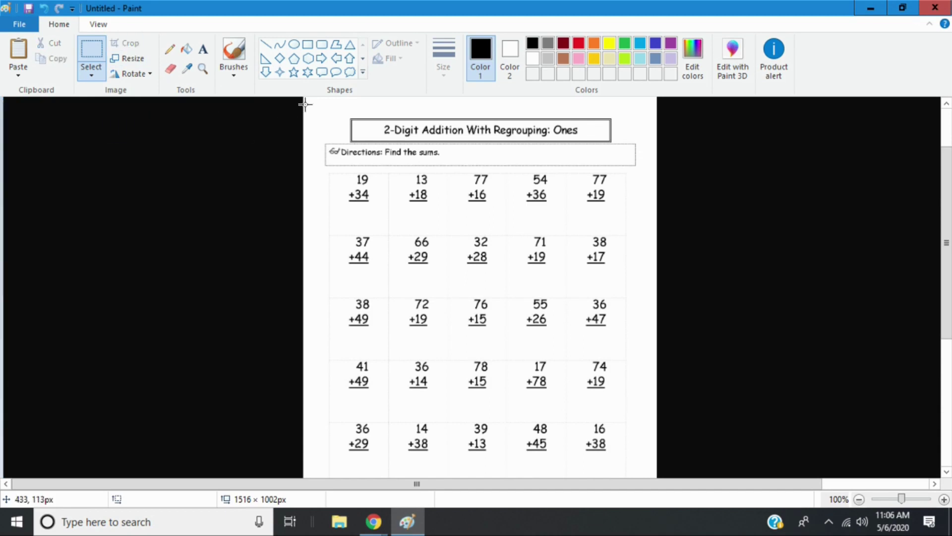
drag(305, 103, 653, 476)
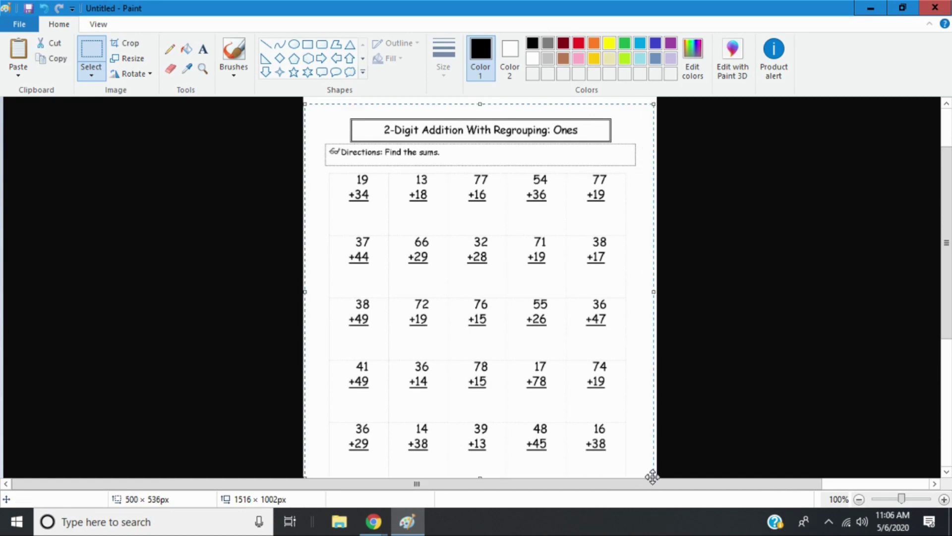
click(117, 49)
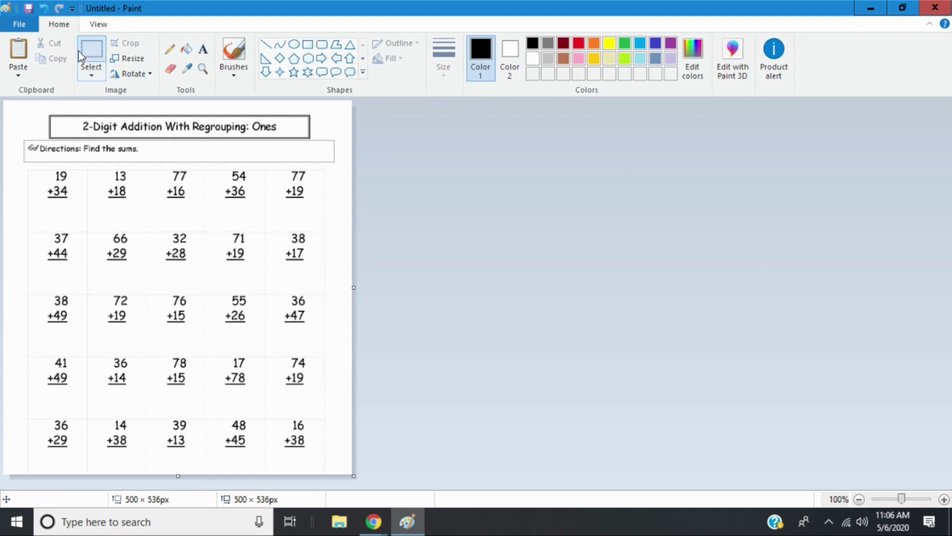
Save the cropped worksheet as a PNG picture named 'Math'.
click(23, 27)
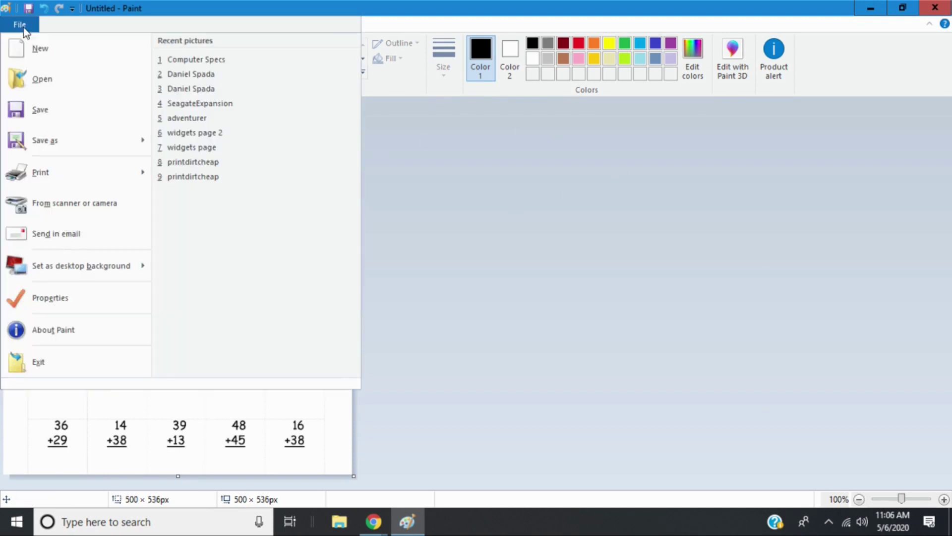
click(88, 146)
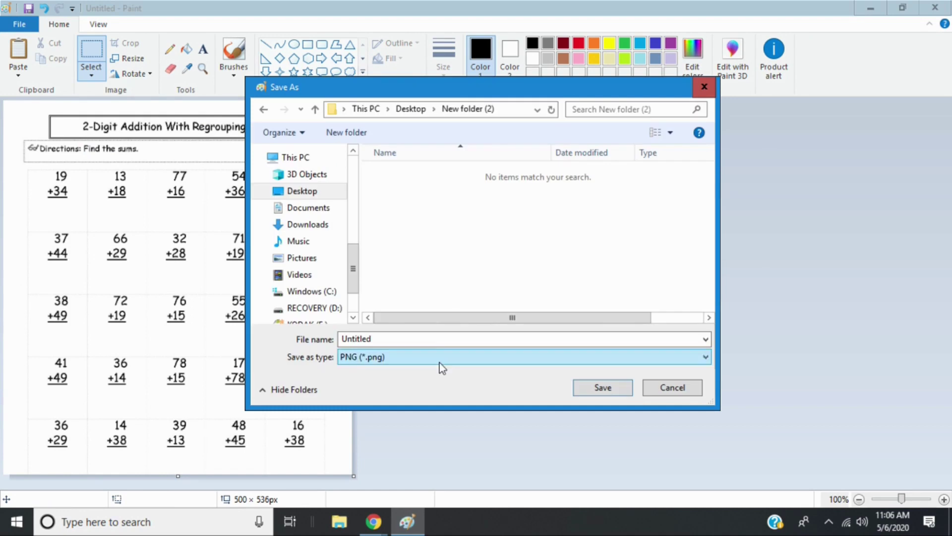
click(428, 338)
text(Math)
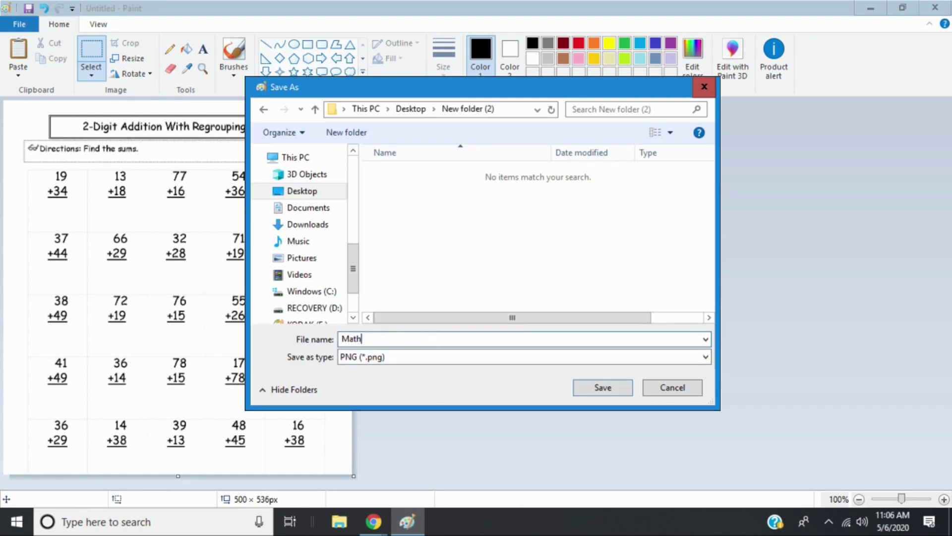
click(629, 387)
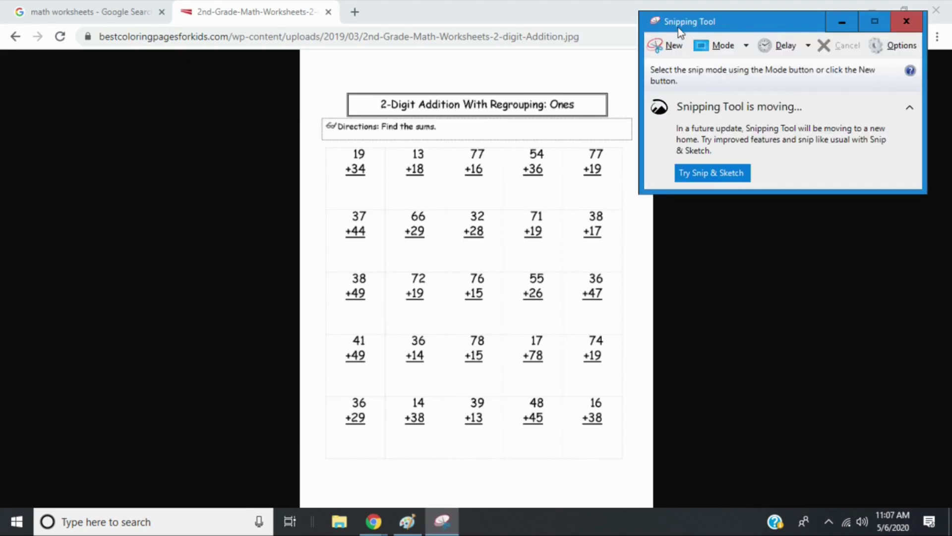
Snip the worksheet page from Chrome and save it as 'math 2' in New folder (2).
drag(677, 27, 713, 37)
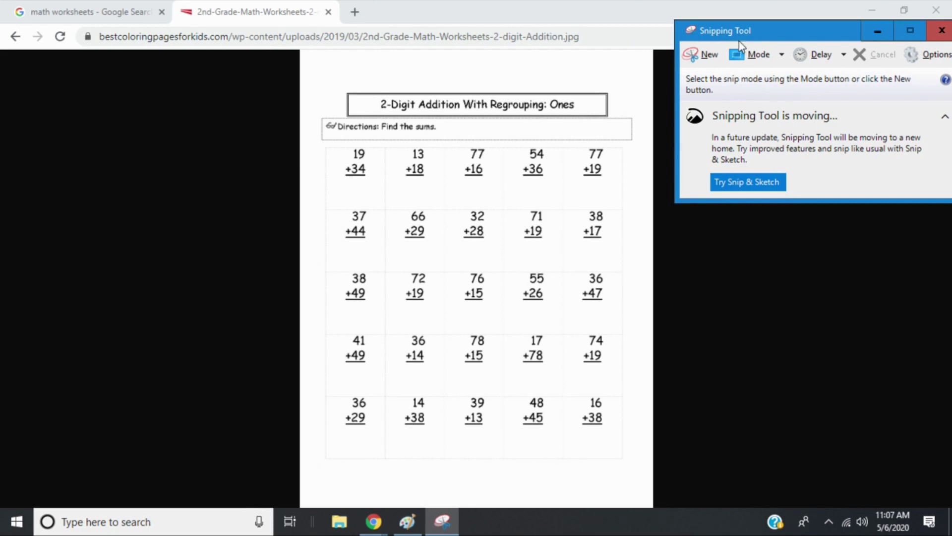
click(704, 57)
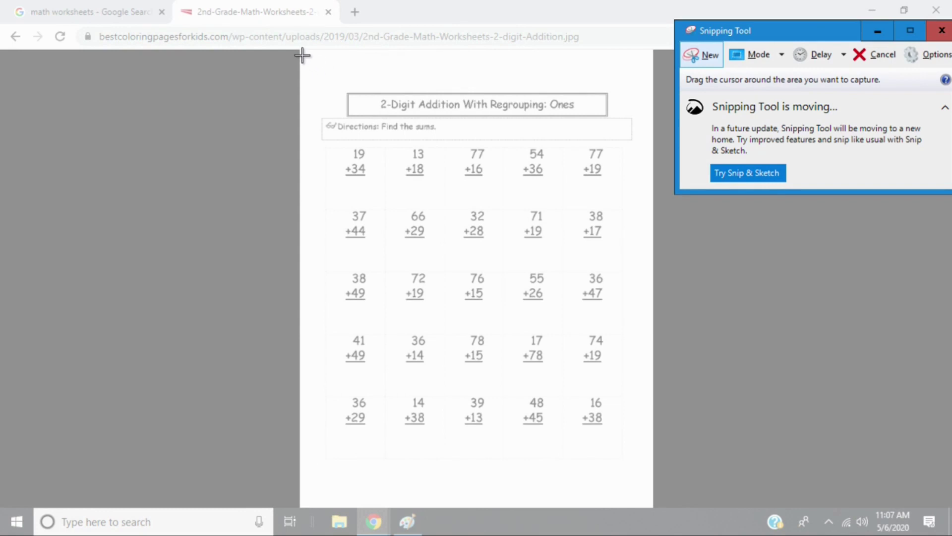
drag(302, 55, 649, 489)
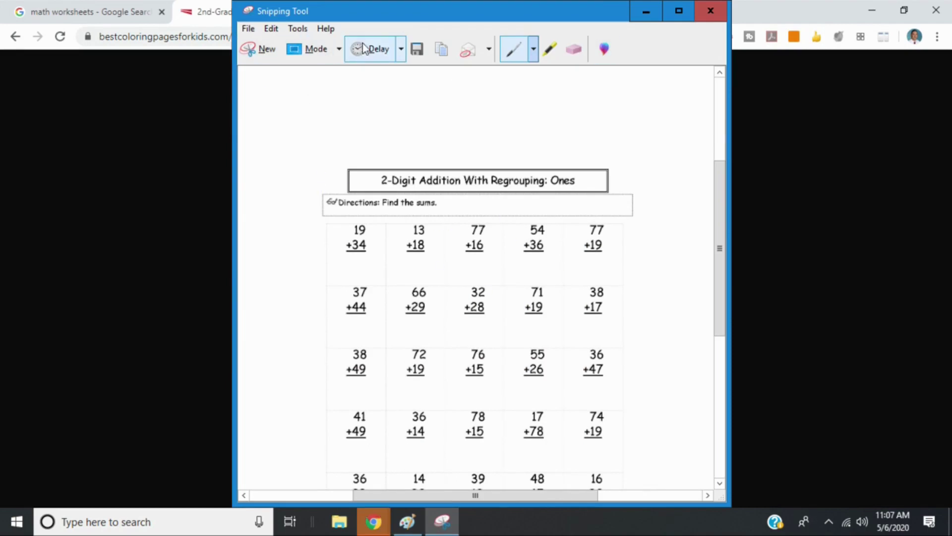
click(417, 50)
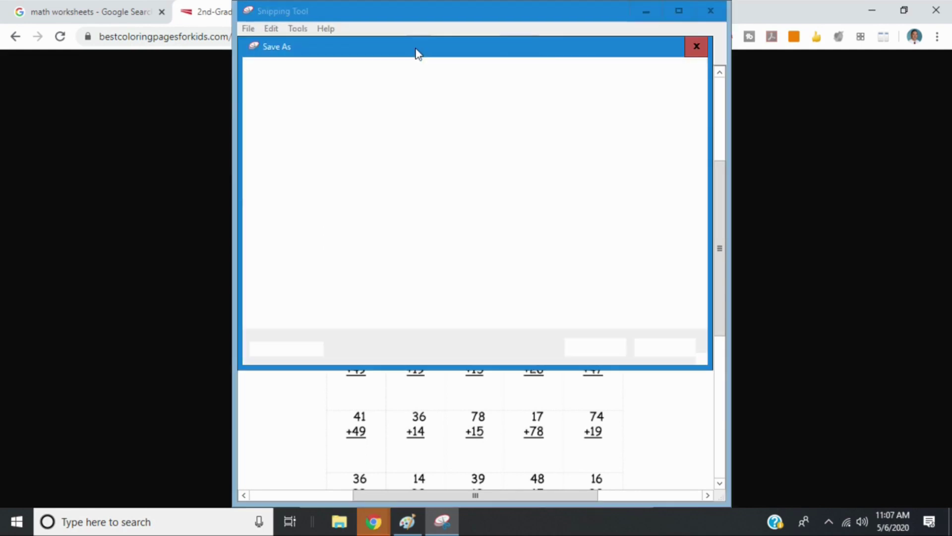
double_click(445, 211)
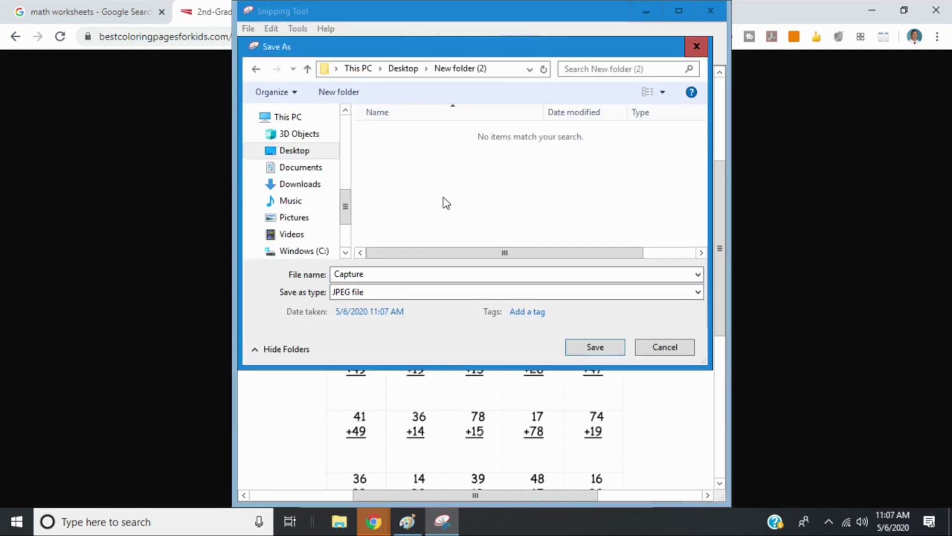
text(math 2)
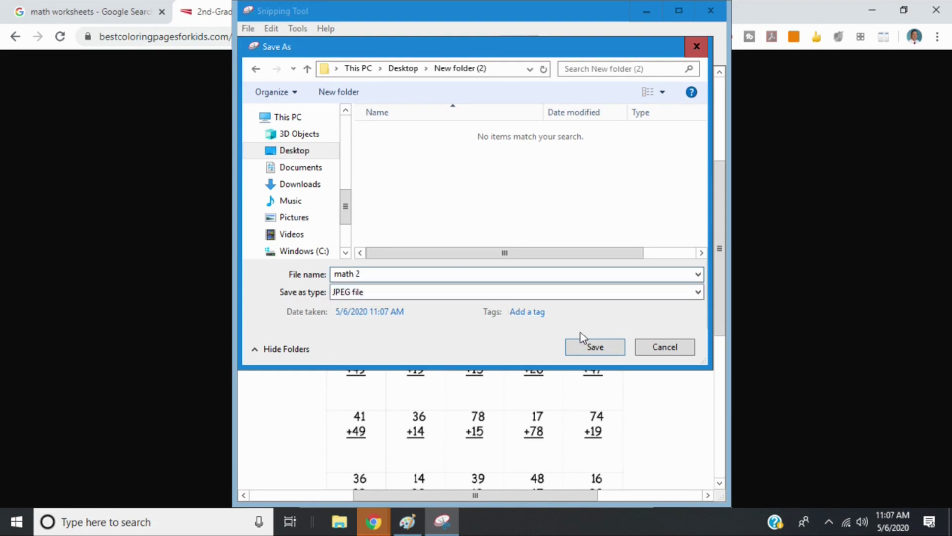
click(590, 346)
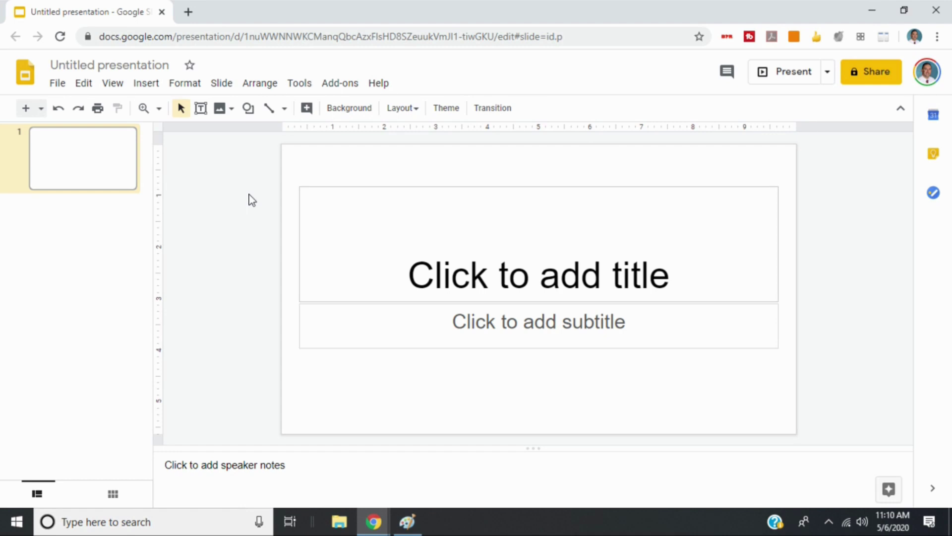
Set a custom page size of 8 by 11 inches in Page setup.
click(58, 83)
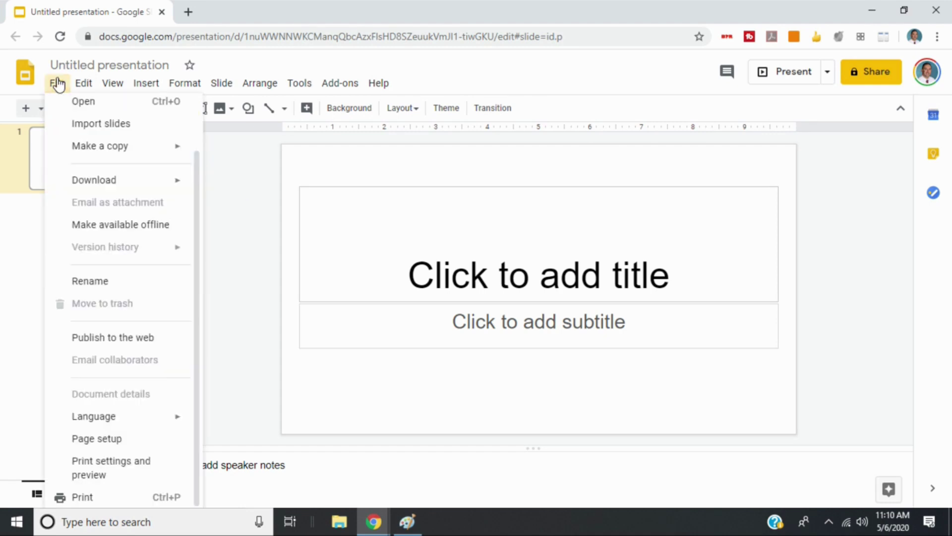
click(110, 451)
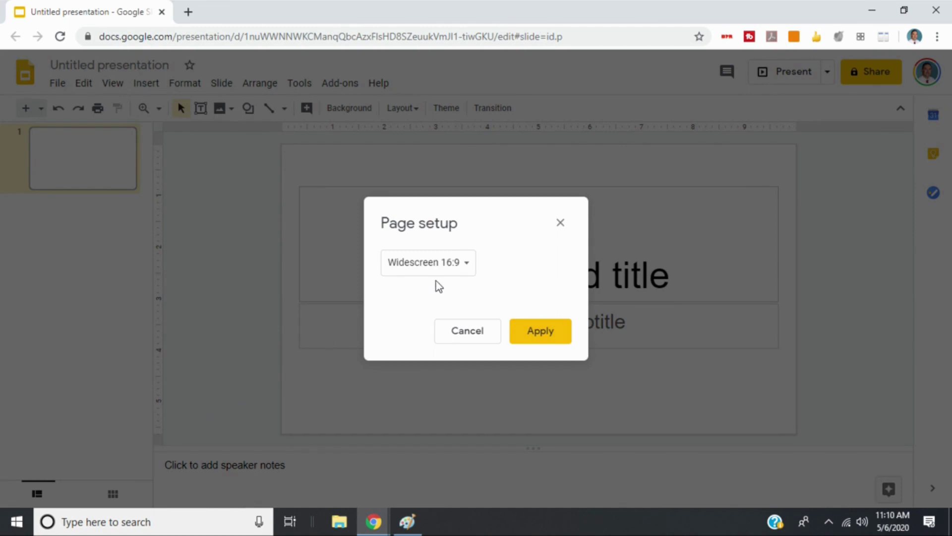
click(455, 263)
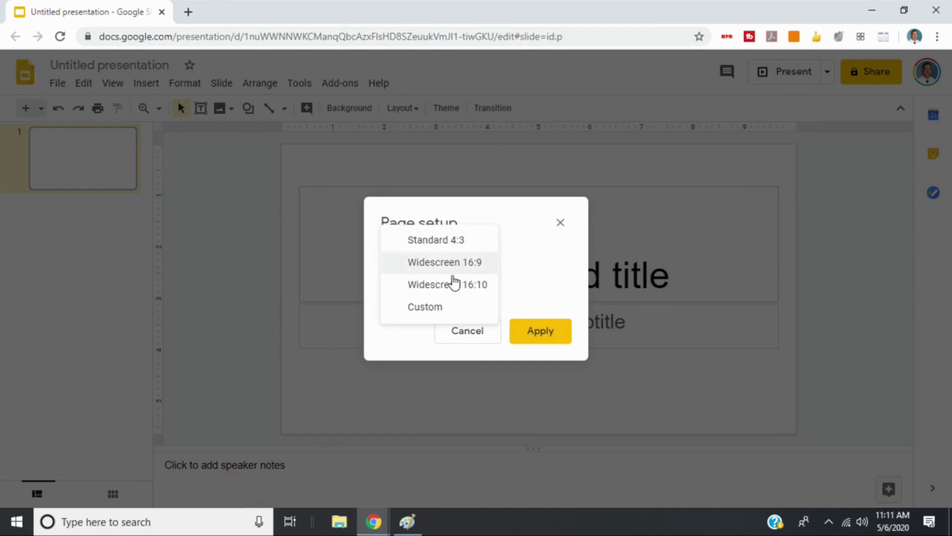
click(436, 311)
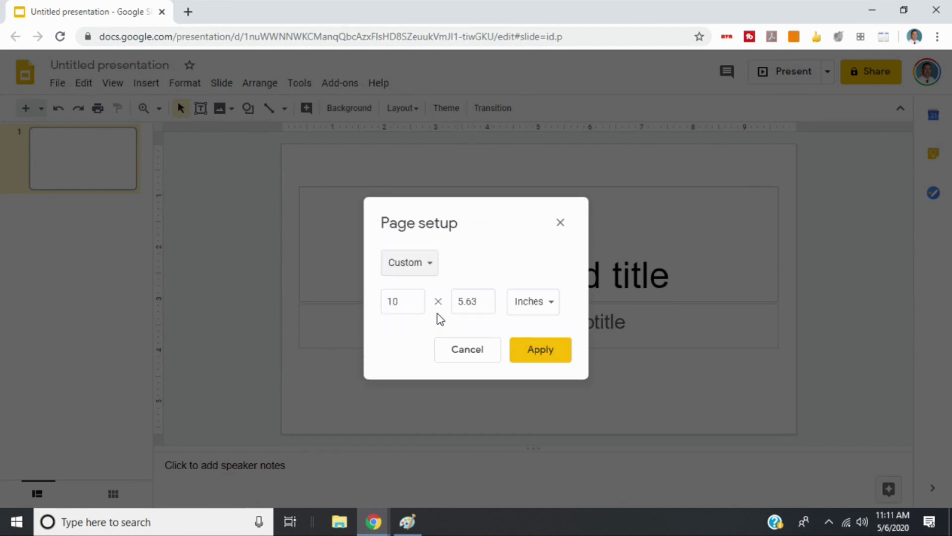
double_click(413, 297)
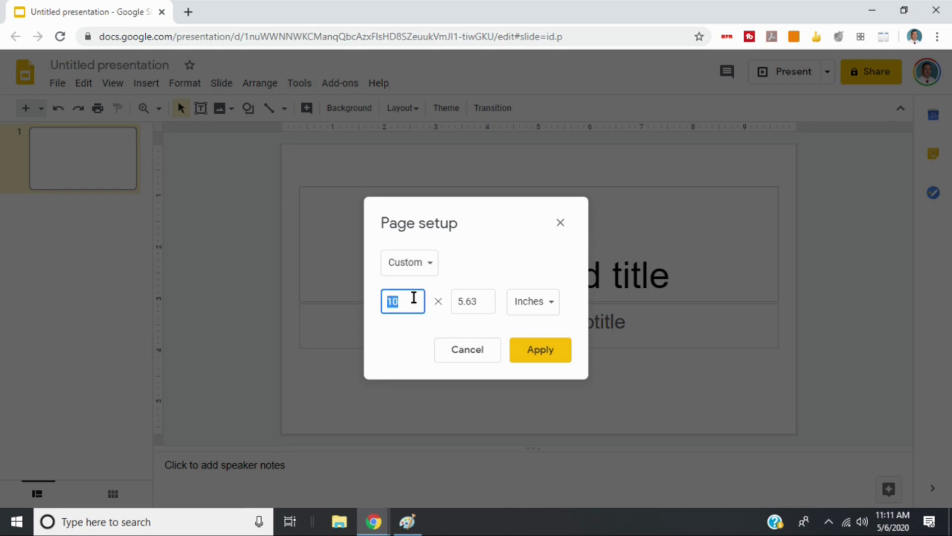
text(8.5)
key(Tab)
text(11)
click(557, 355)
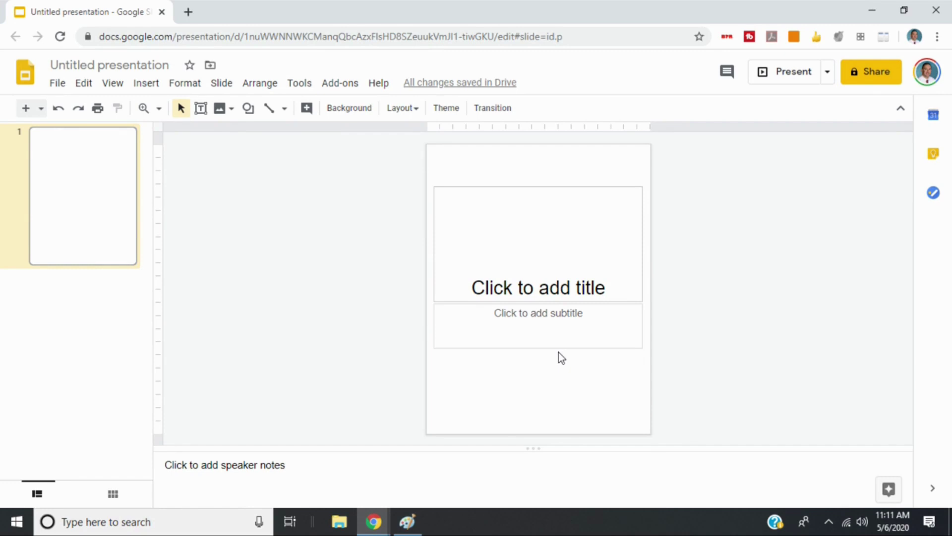
Upload the Math image as the slide background and delete the empty title and subtitle placeholders.
click(349, 107)
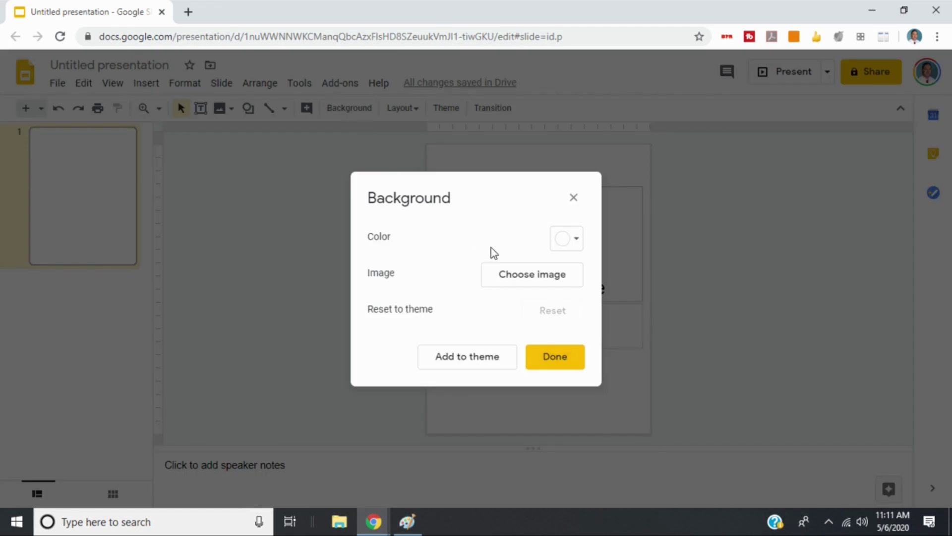
click(512, 276)
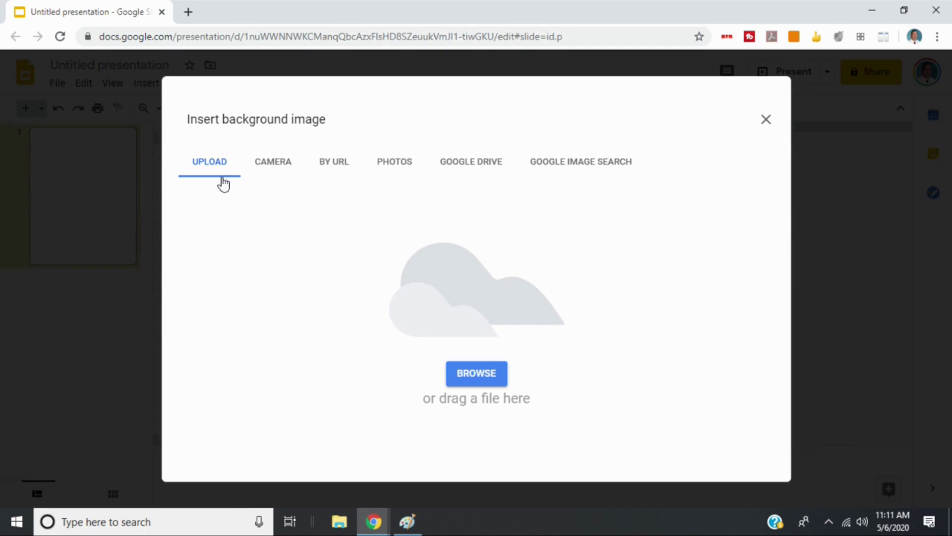
click(480, 374)
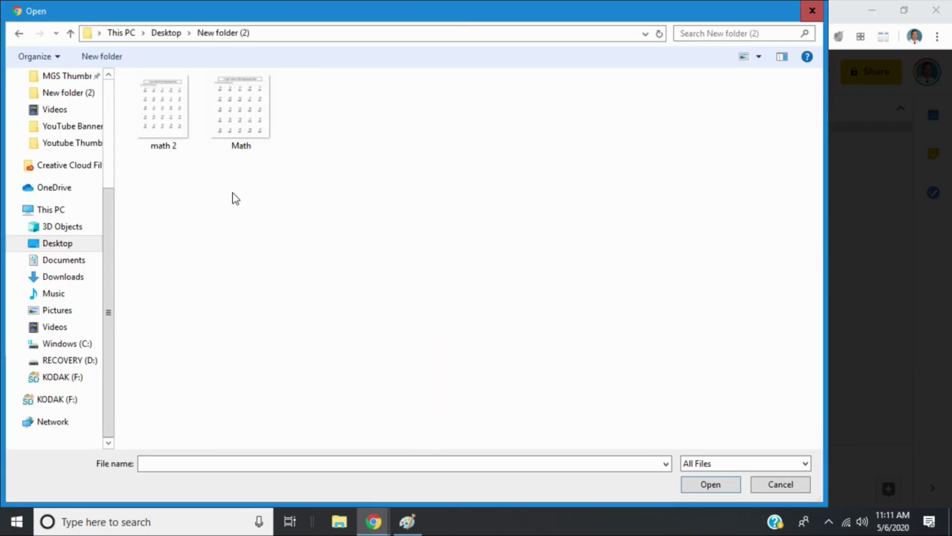
click(222, 118)
double_click(234, 104)
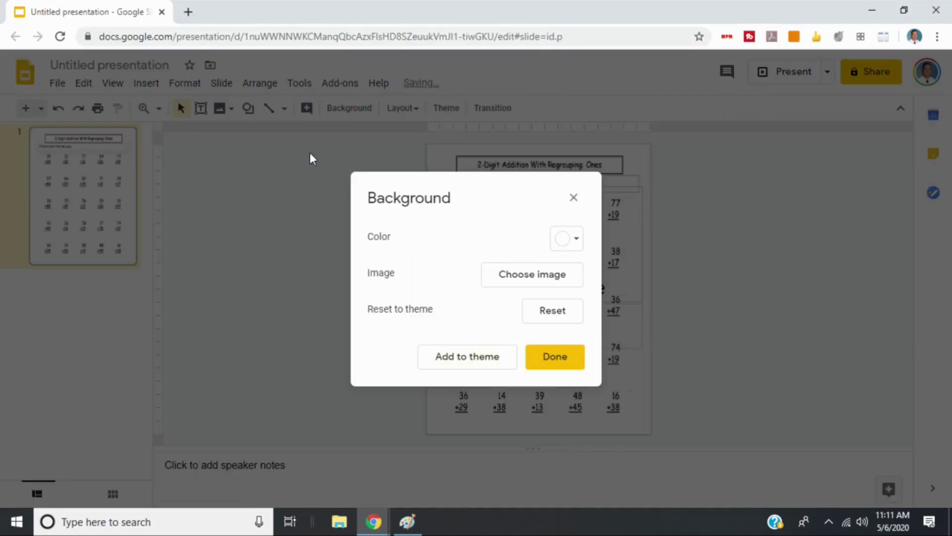
click(555, 363)
key(ctrl+a)
key(Delete)
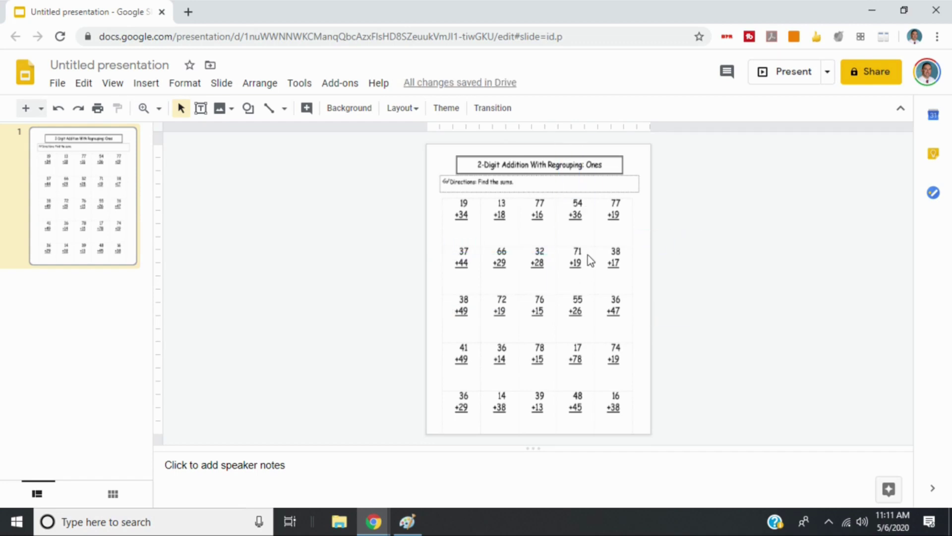
Draw a text box under the 19 + 34 problem and type the answer text.
drag(542, 281, 483, 329)
click(157, 85)
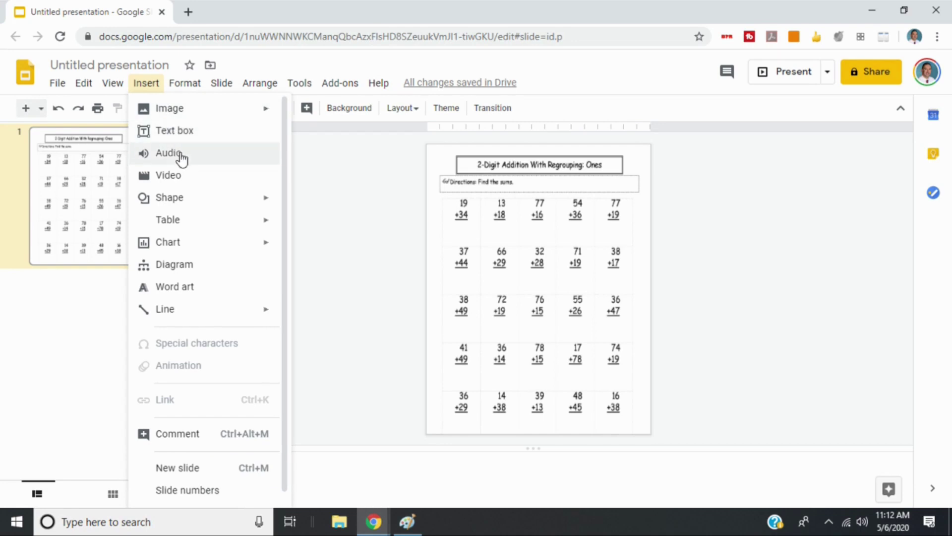
click(189, 131)
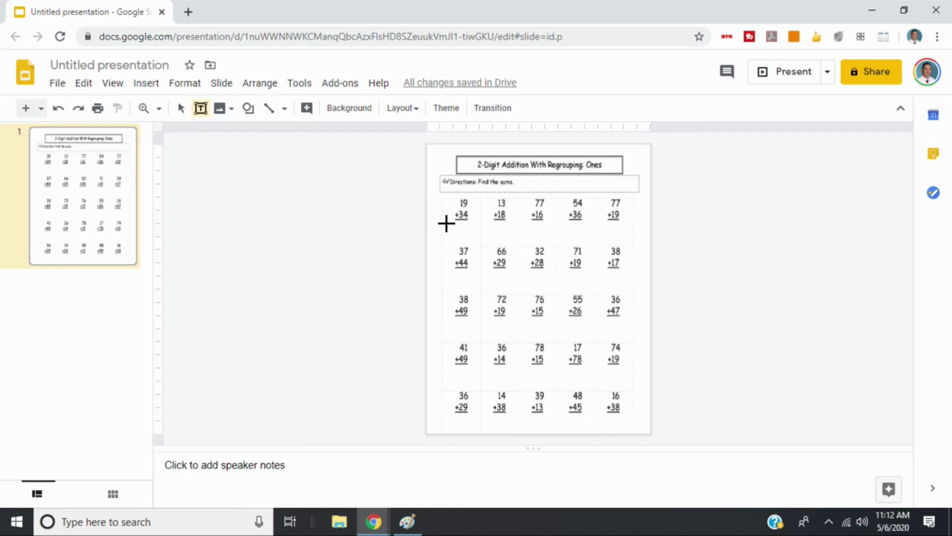
drag(449, 222, 474, 244)
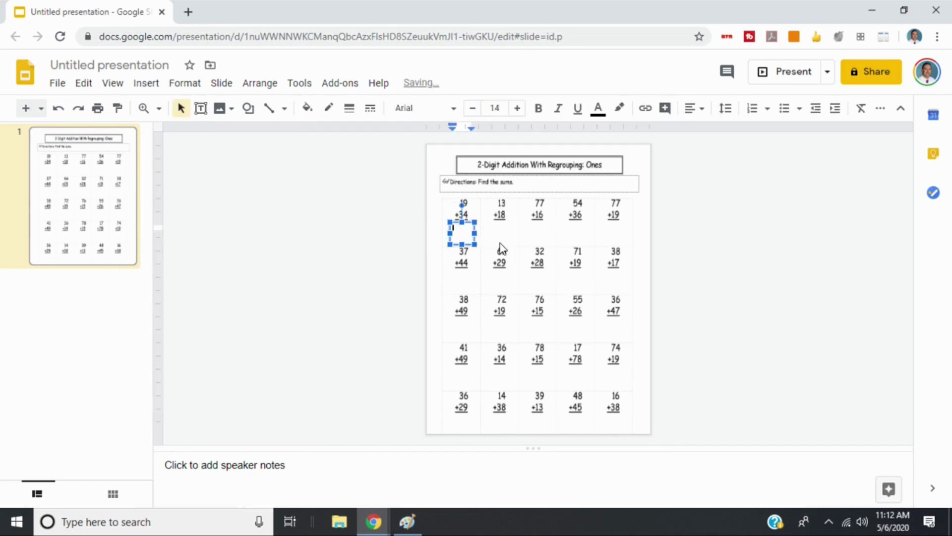
text(answer)
key(Return)
Raise the 'Answer here' text to font size 17.
key(ctrl+a)
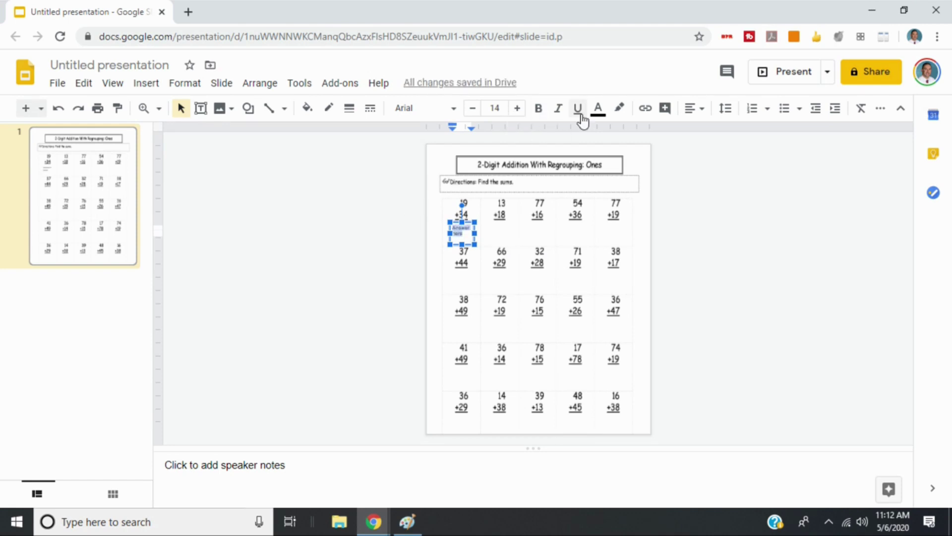
click(516, 108)
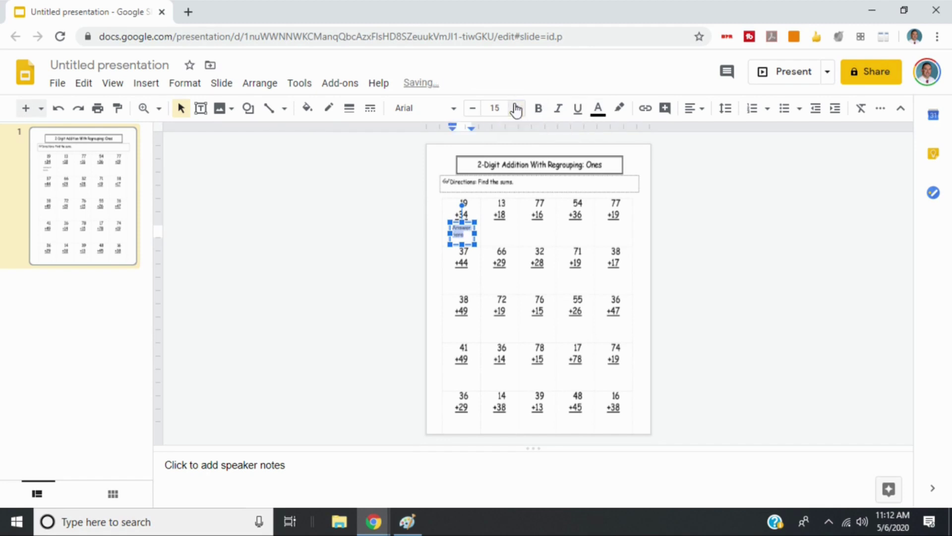
click(518, 110)
click(518, 112)
Widen the answer box so the text fits and centre-align it.
click(477, 232)
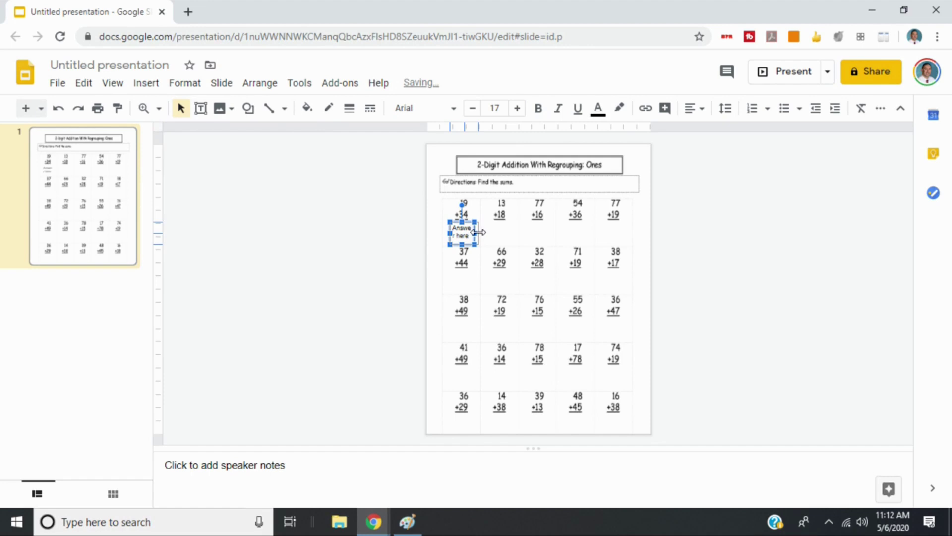
drag(477, 232, 438, 232)
click(435, 272)
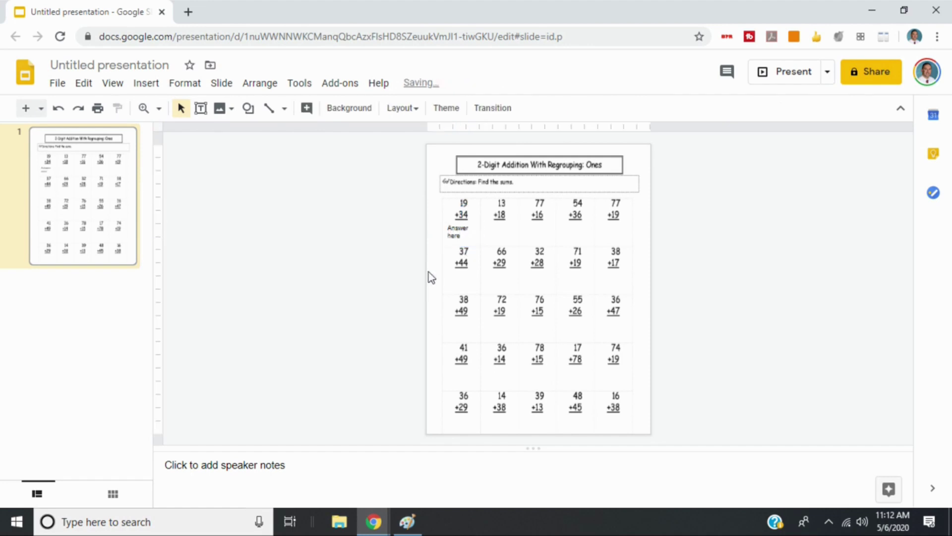
click(458, 231)
drag(465, 237, 439, 225)
click(696, 113)
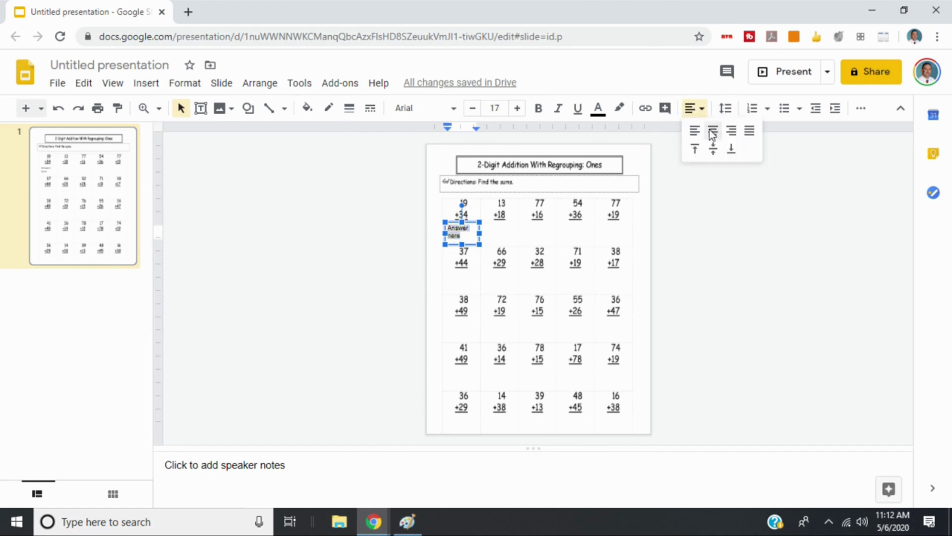
click(710, 129)
click(364, 223)
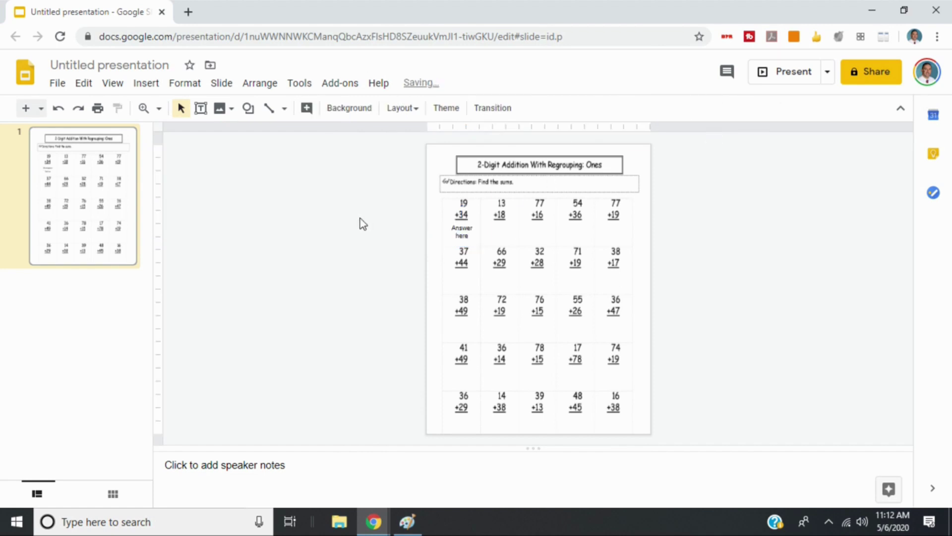
Paste a copy of the 'Answer here' box beneath the 13 + 18 problem.
click(465, 236)
click(469, 244)
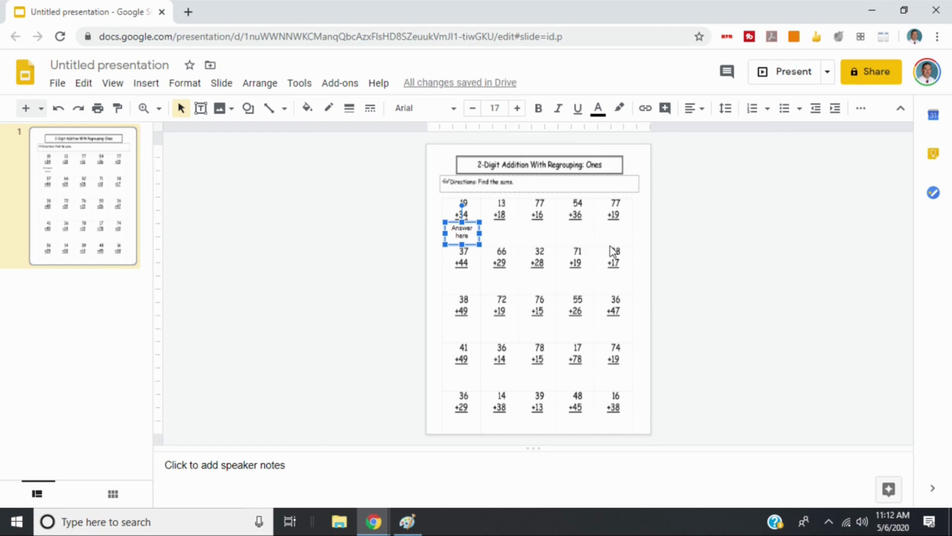
click(537, 243)
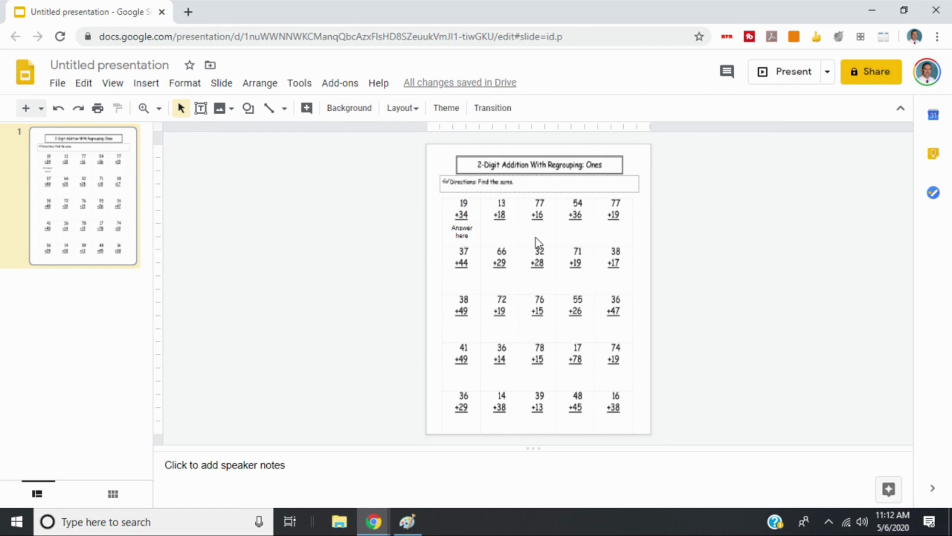
key(ctrl+v)
drag(479, 233, 508, 224)
click(539, 239)
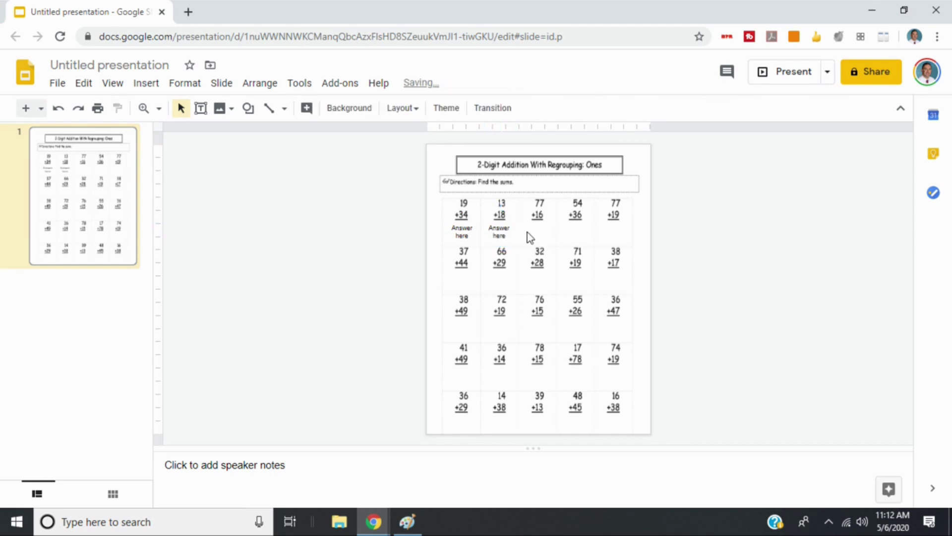
Paste two more copies beneath the 77 + 16 and 54 + 36 problems.
key(ctrl+v)
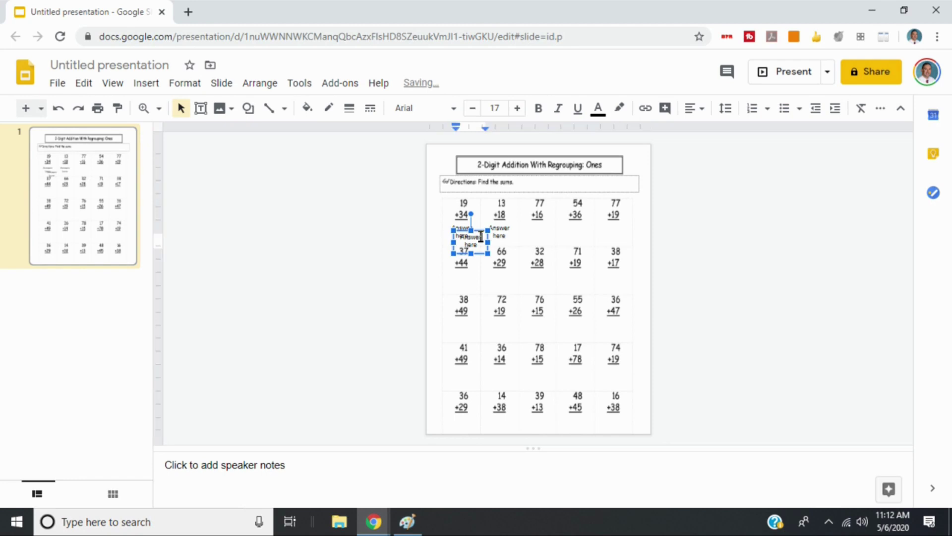
drag(474, 232, 547, 224)
key(ctrl+v)
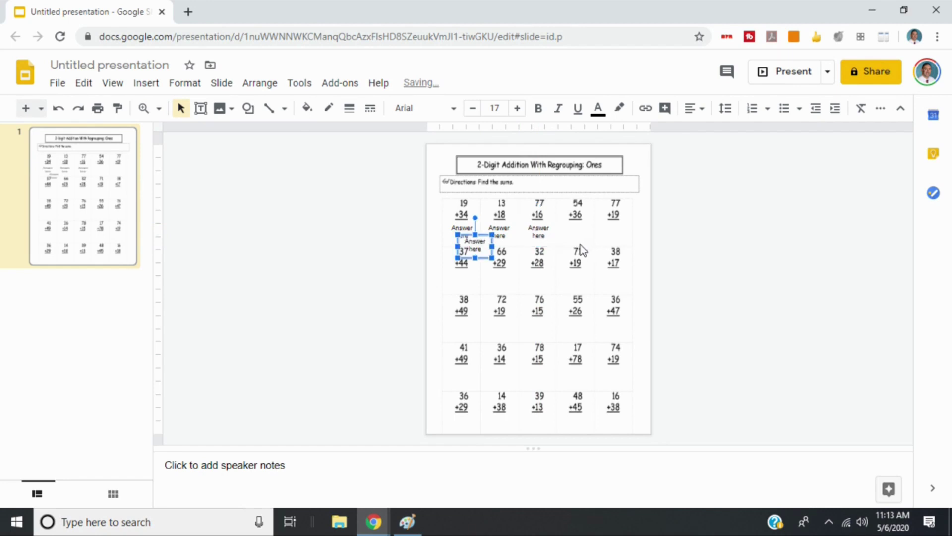
drag(481, 233, 580, 222)
click(653, 250)
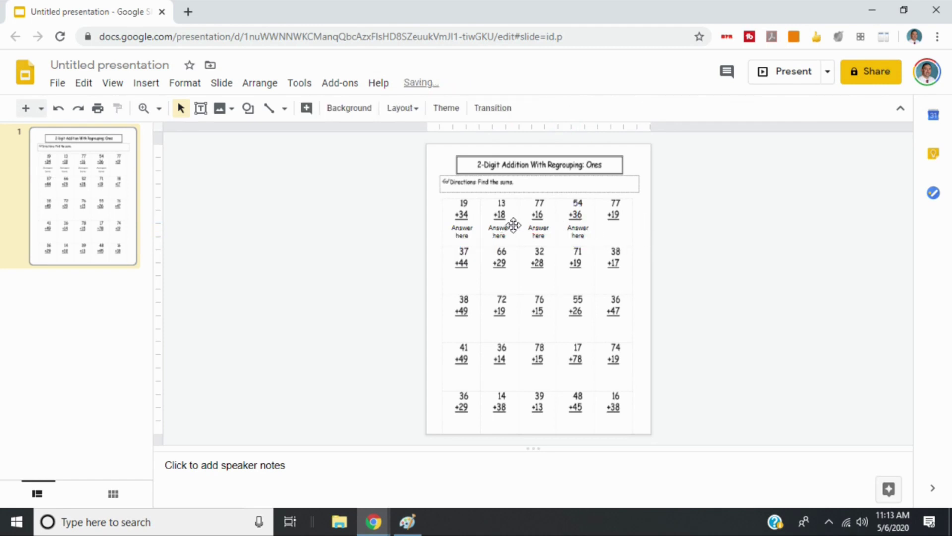
click(465, 232)
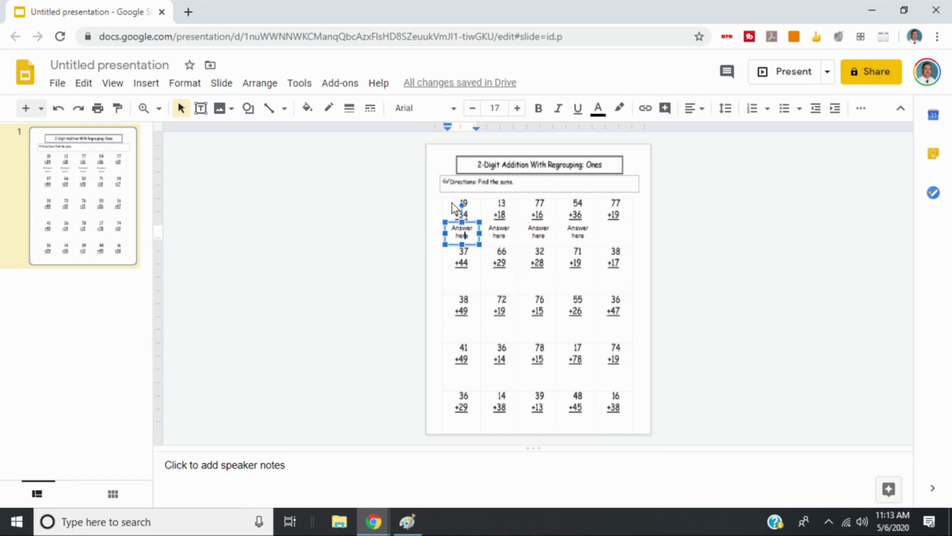
click(85, 249)
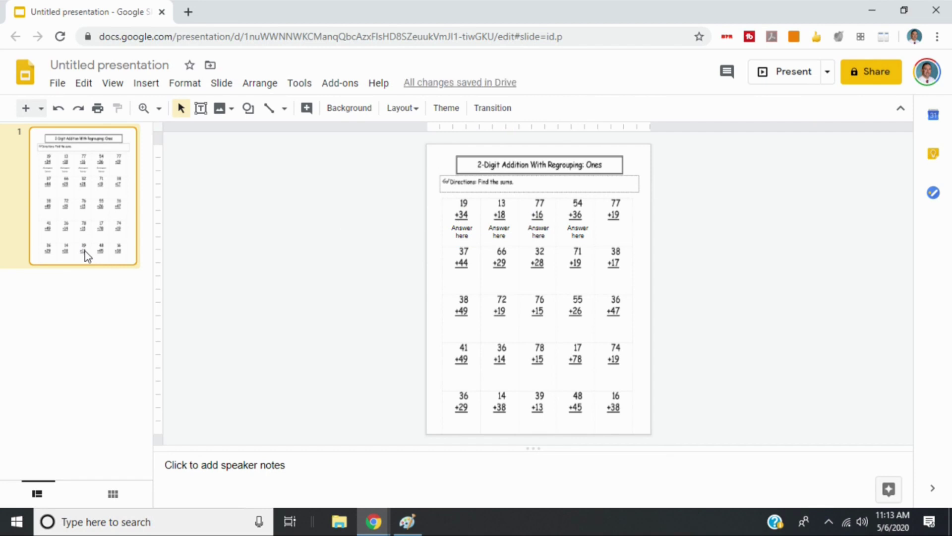
Add a blank slide after slide 1, then review the vocabulary, video and Label the Body Parts slides.
click(27, 110)
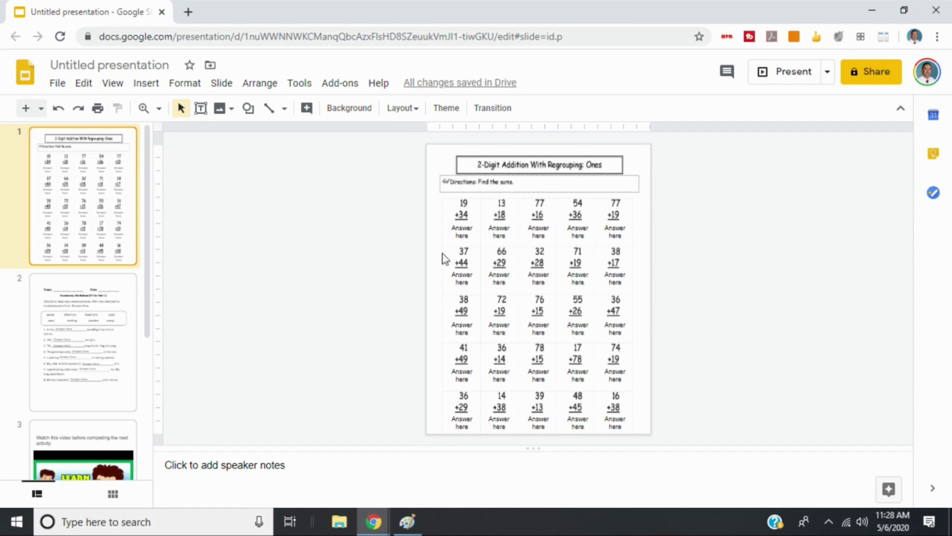
click(91, 314)
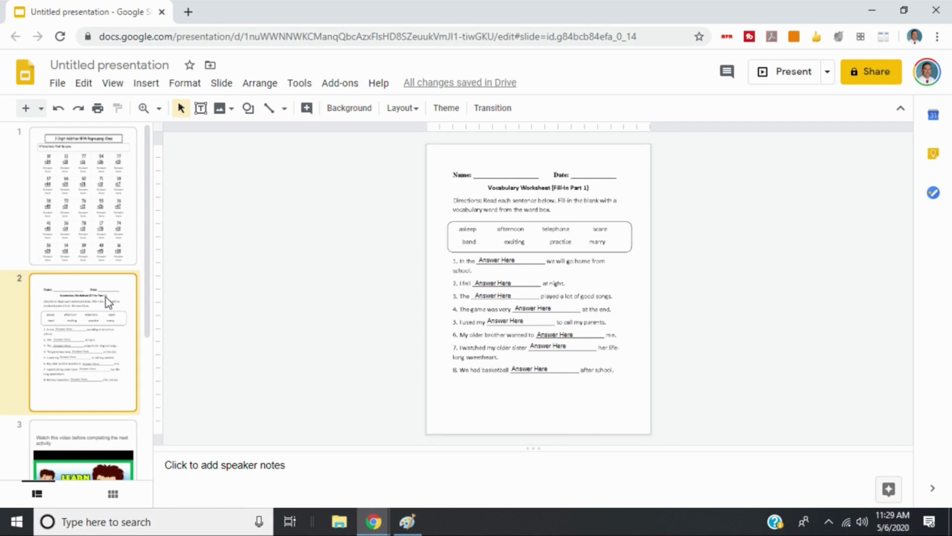
scroll(90, 350, down, 5)
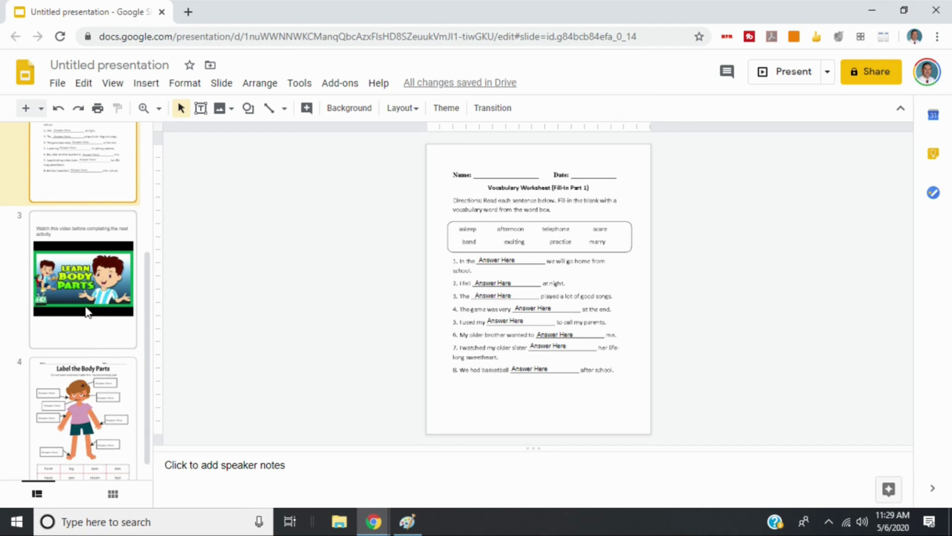
click(90, 267)
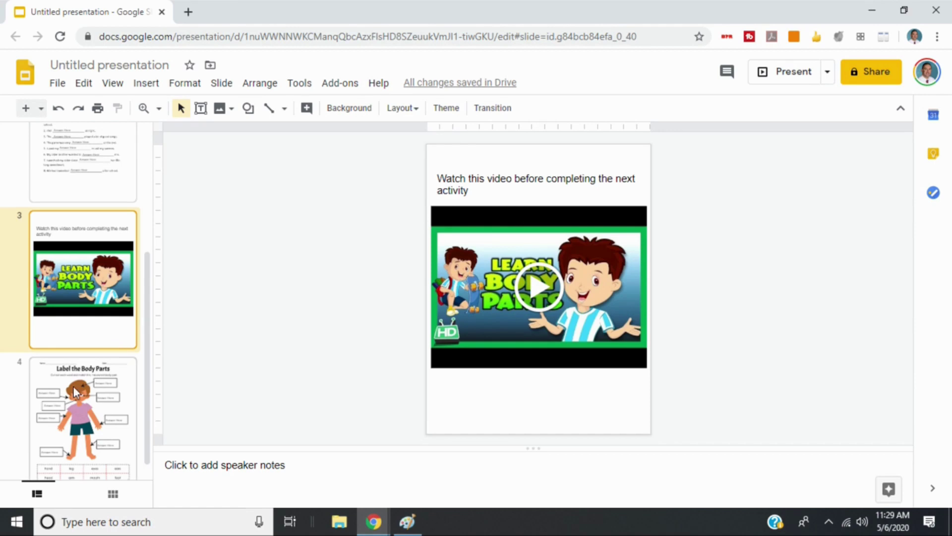
click(43, 368)
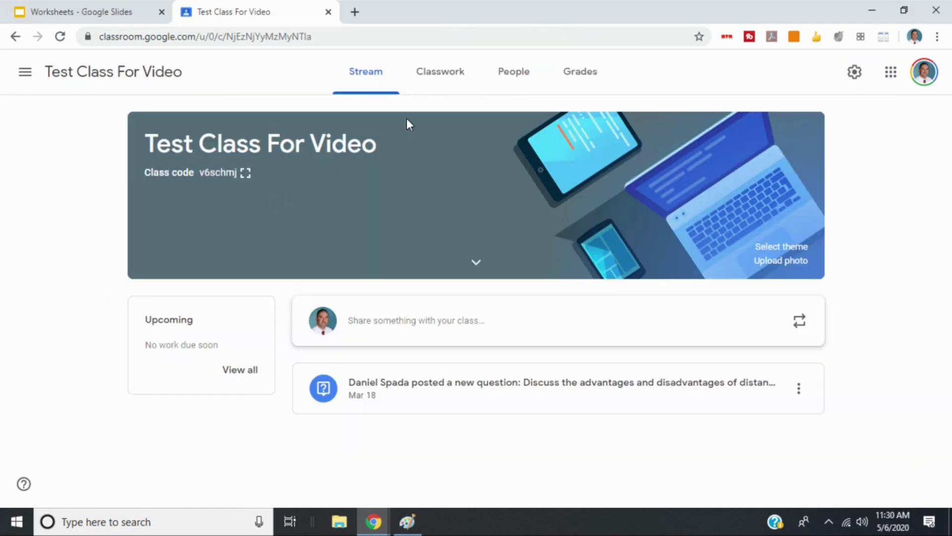
Create a Classroom assignment attaching the Worksheets deck from Drive, set to 'Make a copy for each student'.
click(438, 79)
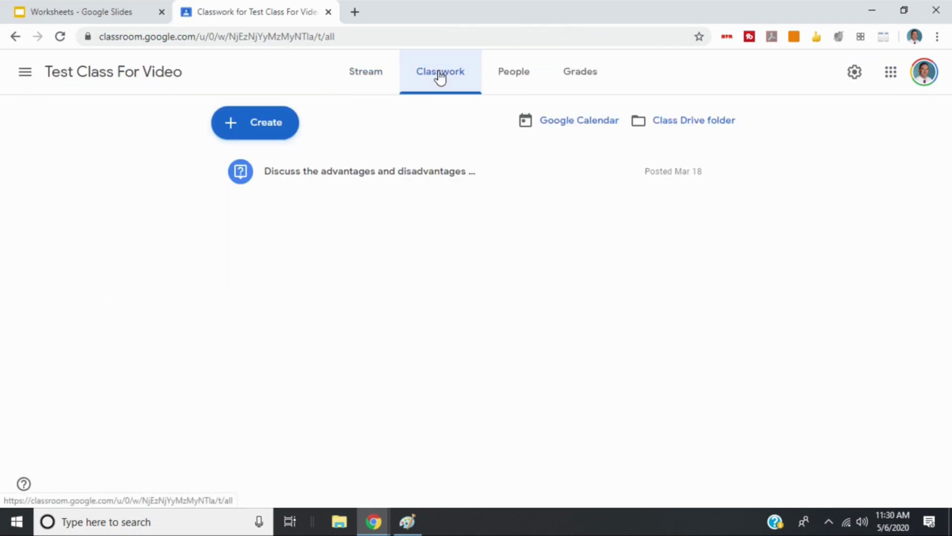
click(268, 124)
click(264, 161)
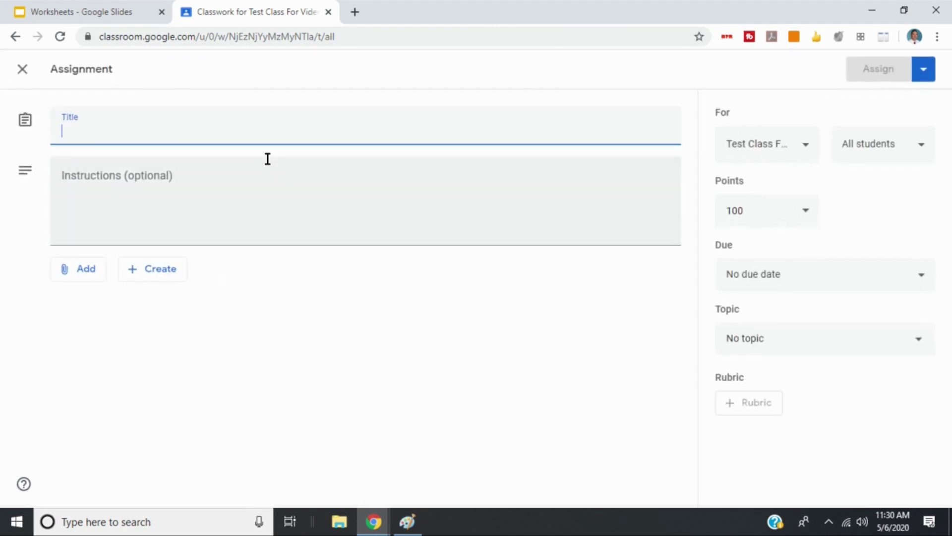
click(82, 274)
click(113, 299)
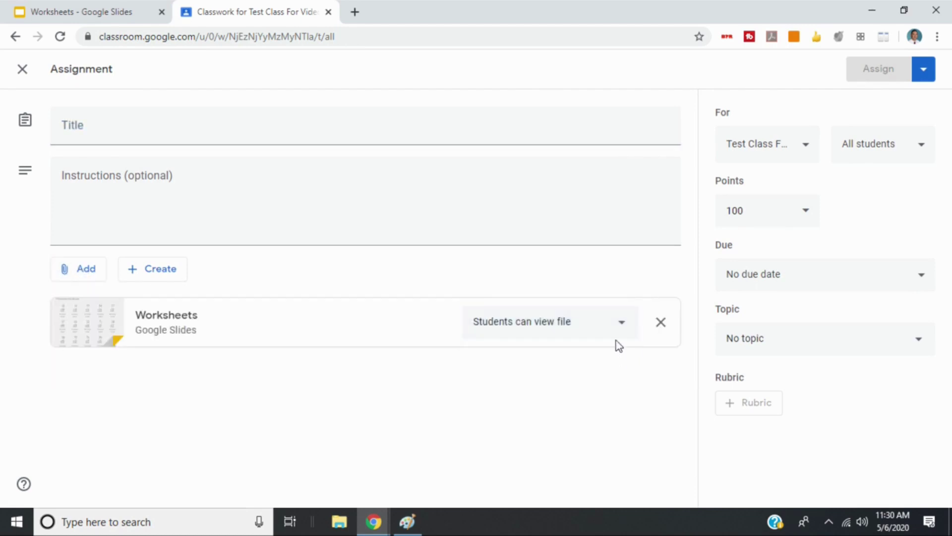
click(619, 328)
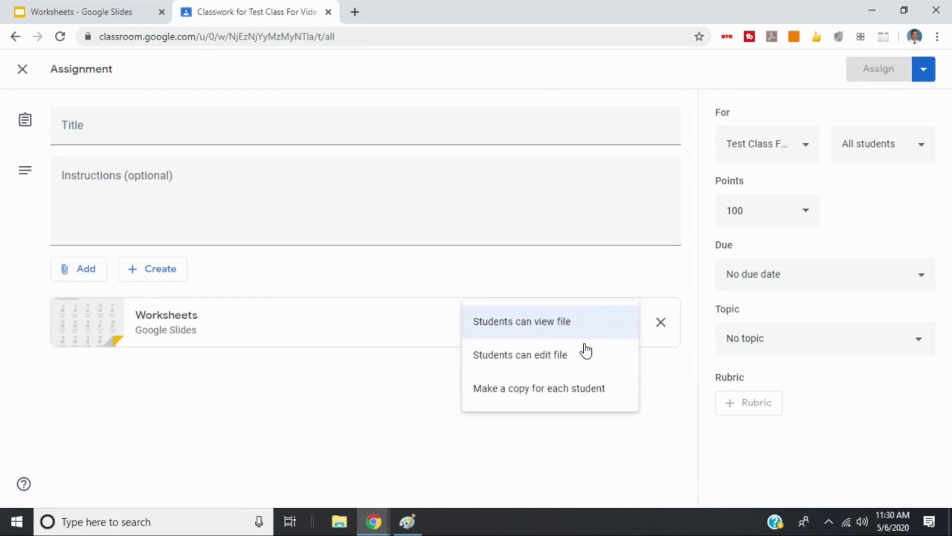
click(555, 397)
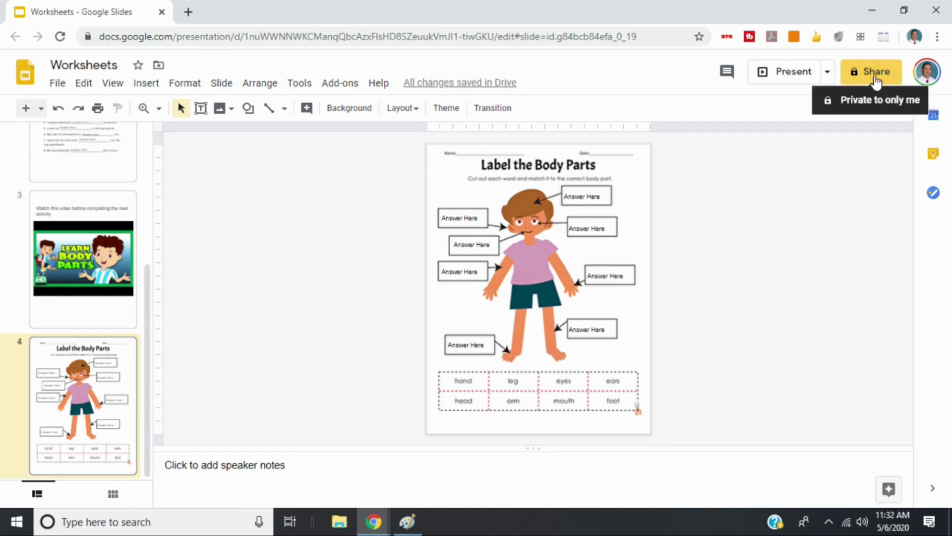
Change the Worksheets deck's general access from Restricted to 'Anyone with the link'.
click(871, 80)
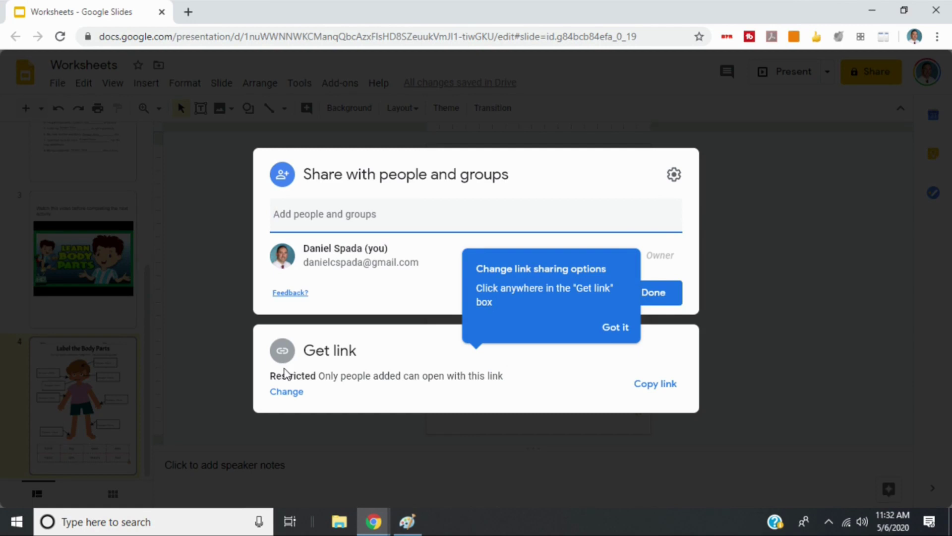
click(289, 393)
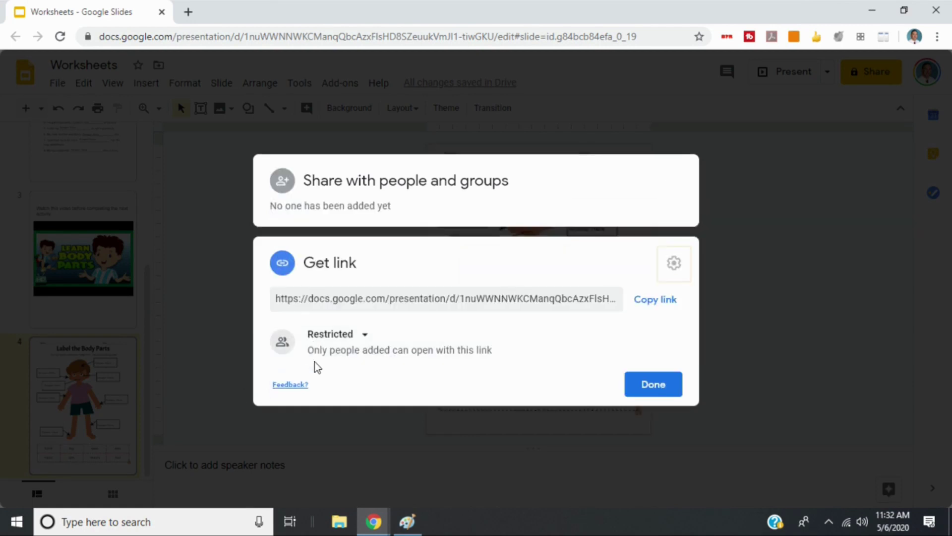
click(340, 336)
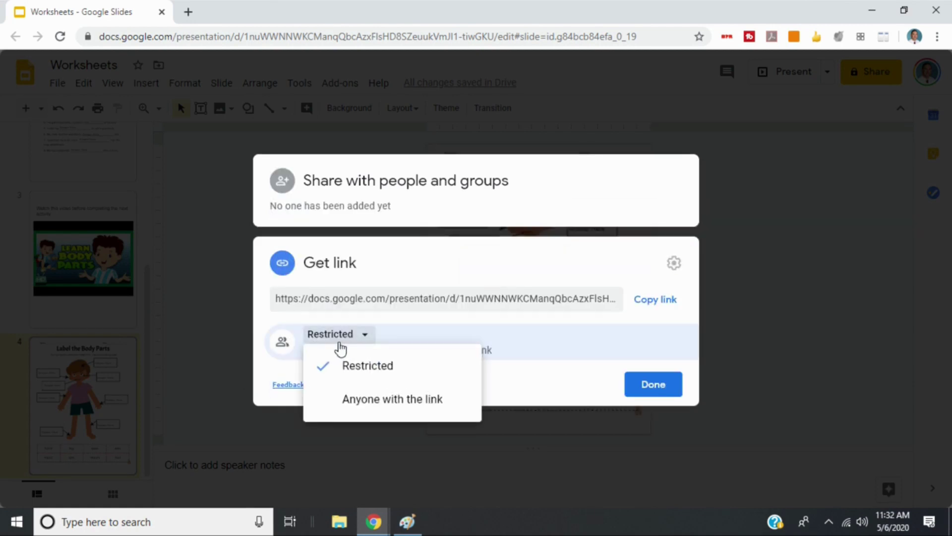
click(393, 400)
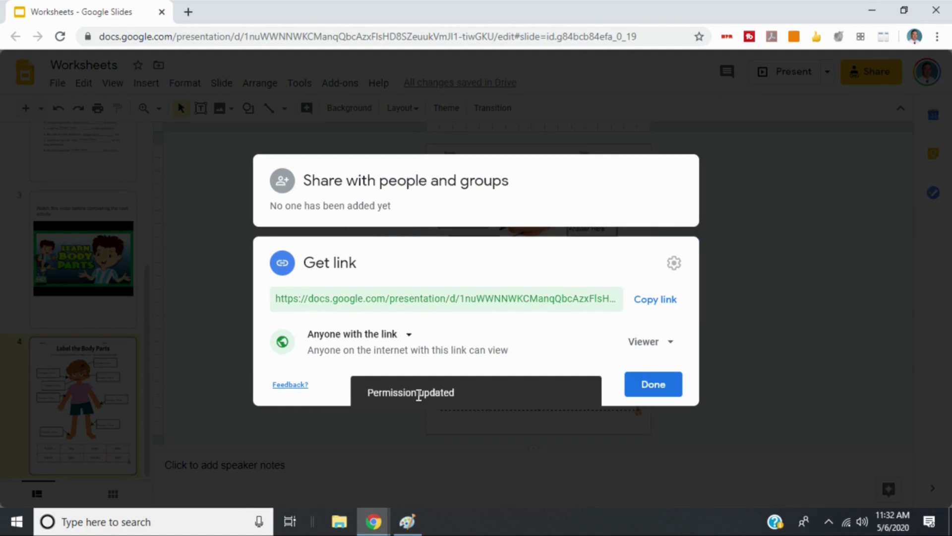
click(659, 390)
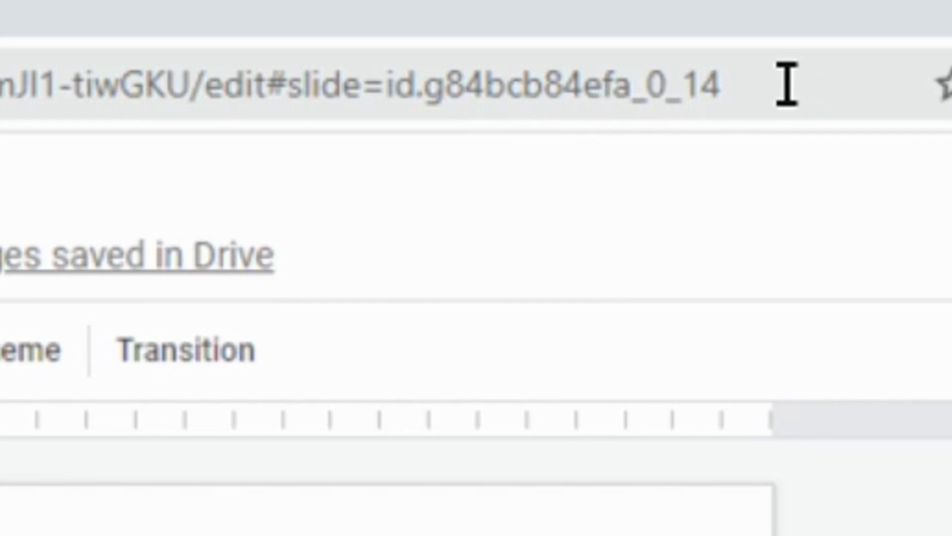
Replace the address's 'edit#slide=…' ending with 'copy' and open that /copy link in an Incognito window.
drag(774, 80, 203, 91)
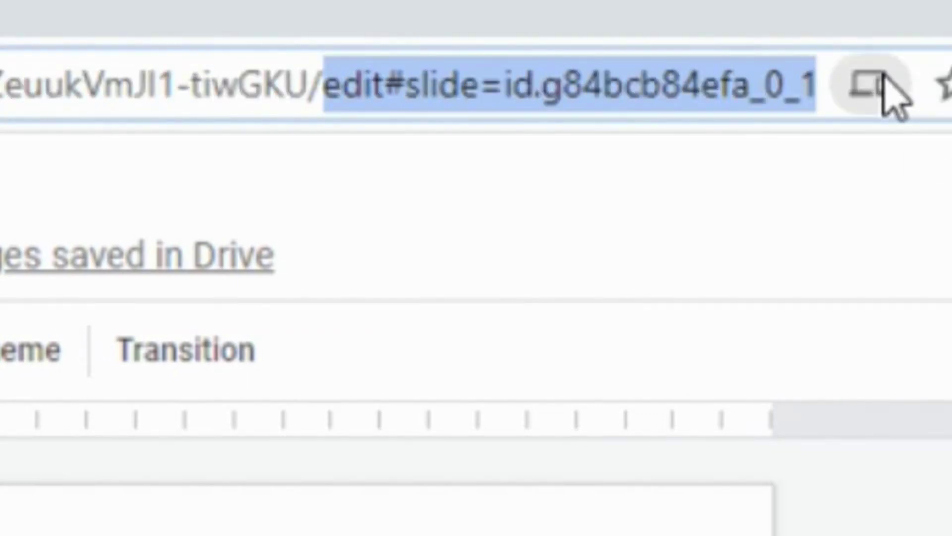
text(copy)
key(Return)
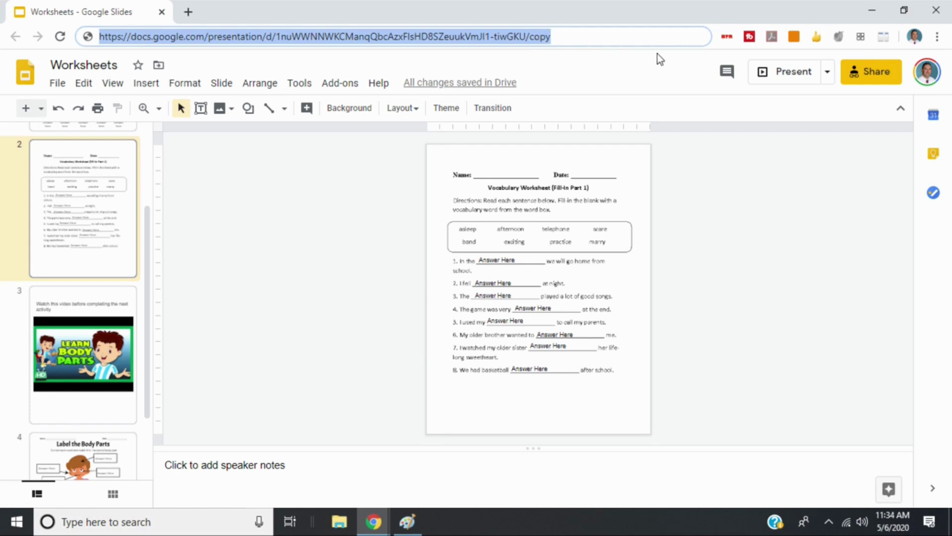
key(alt+Tab)
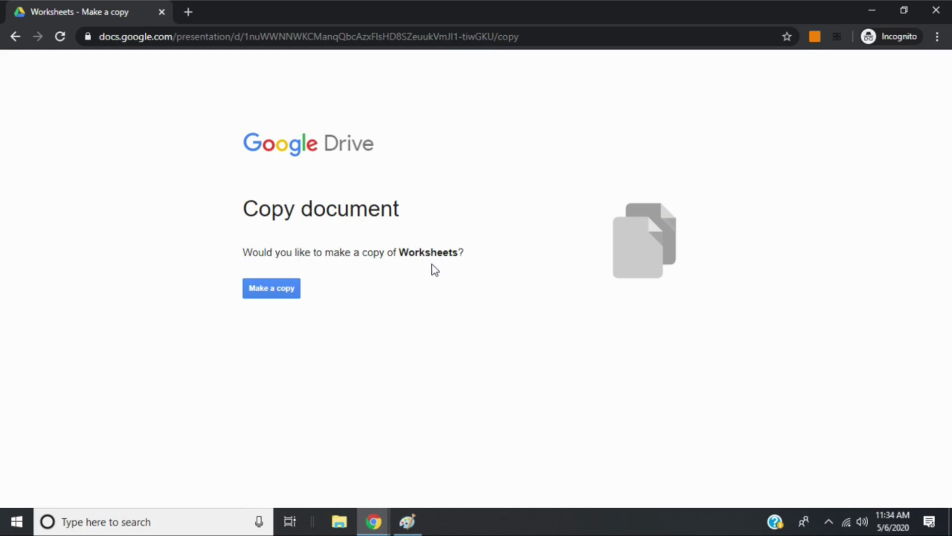
Confirm 'Make a copy' on the Copy document page for Worksheets.
click(280, 292)
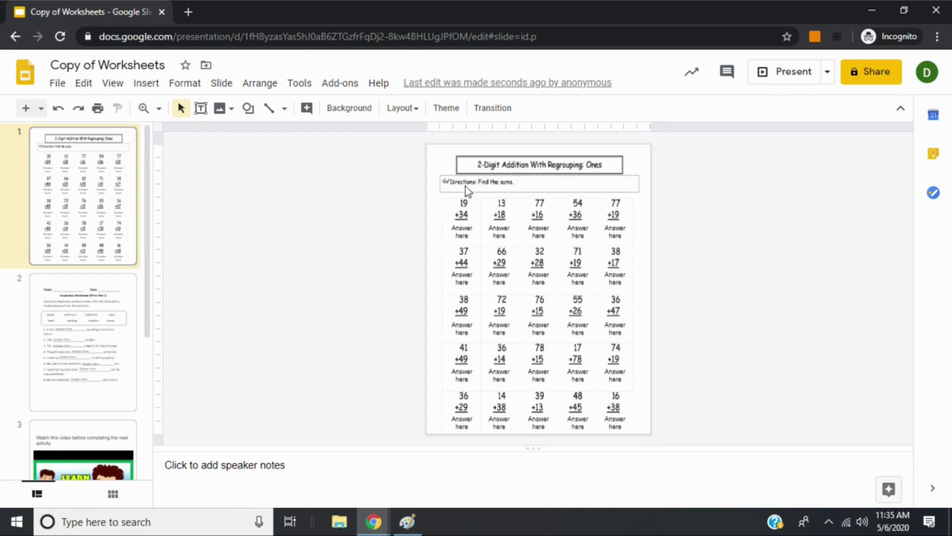
Test the answer boxes under 19 + 34, 13 + 18 and 77 + 16 on the addition slide.
click(462, 229)
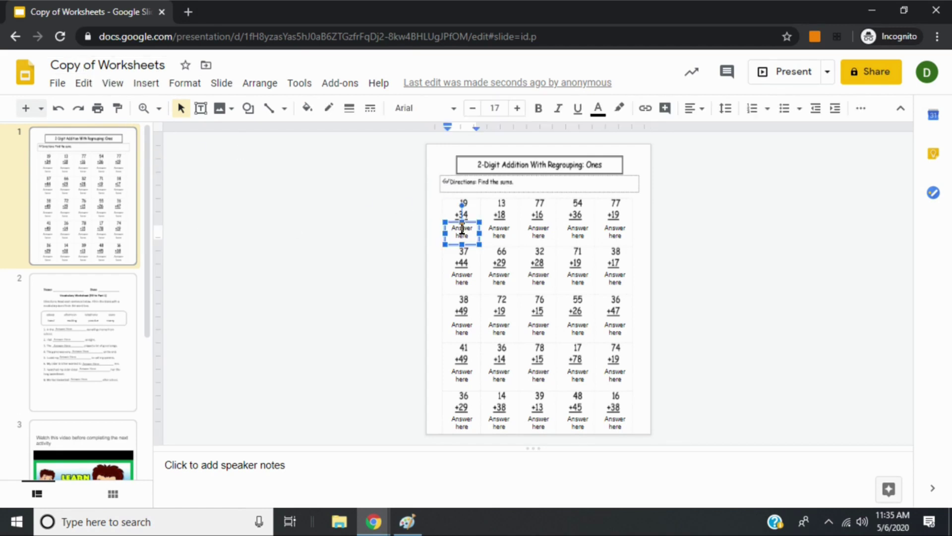
click(505, 233)
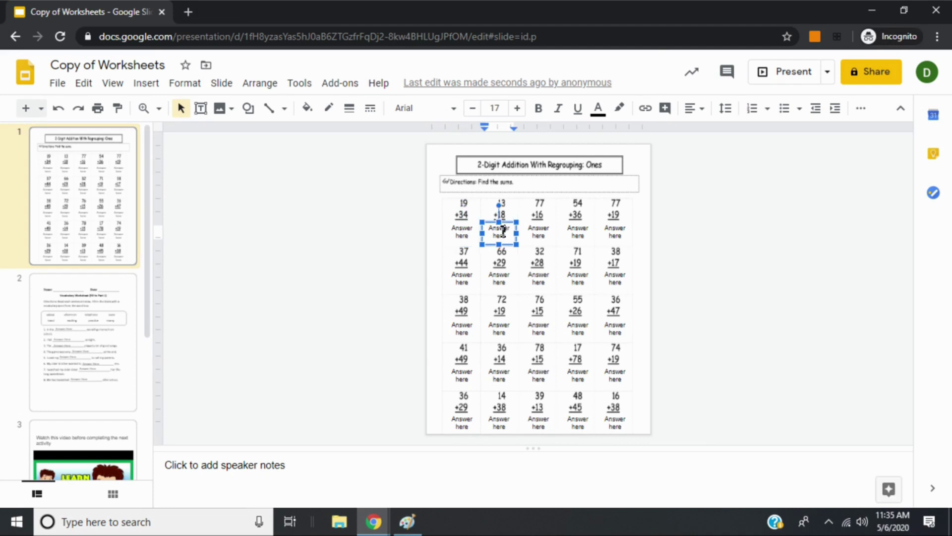
click(535, 229)
click(537, 207)
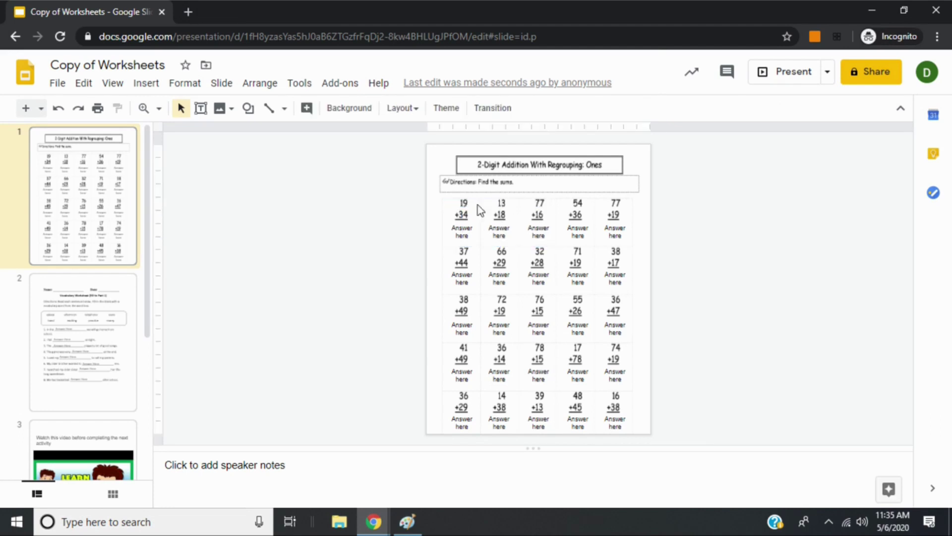
On the Label the Body Parts slide, replace the arm's 'Answer Here' placeholder with 'arm'.
click(105, 295)
click(481, 254)
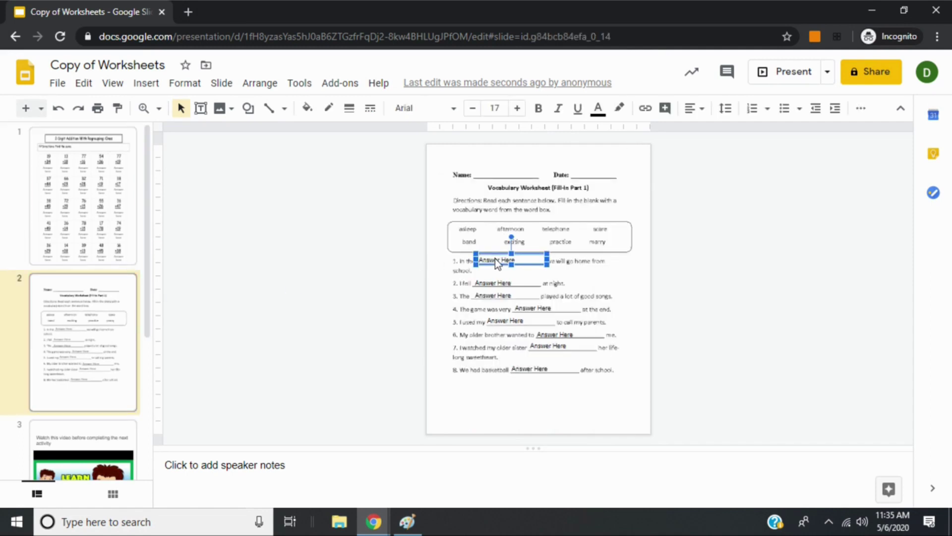
triple_click(495, 258)
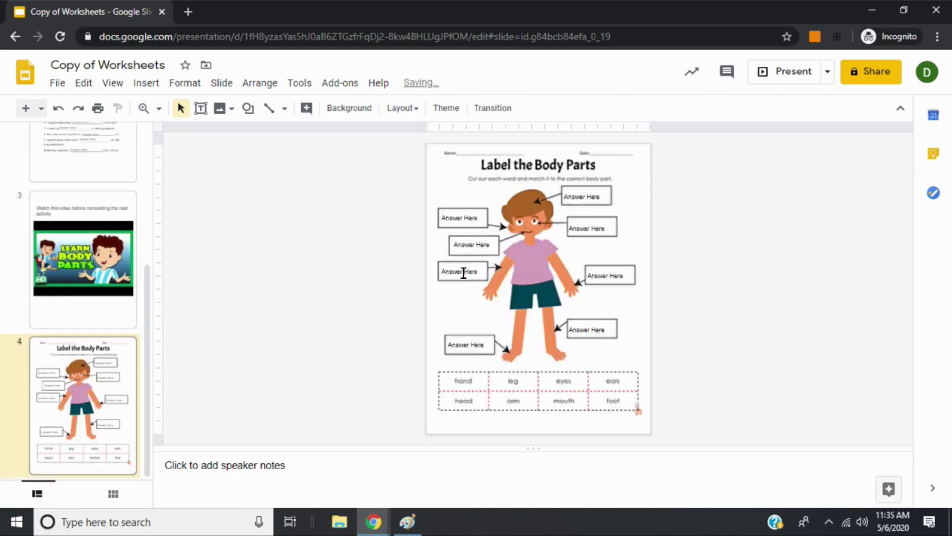
click(463, 273)
double_click(465, 272)
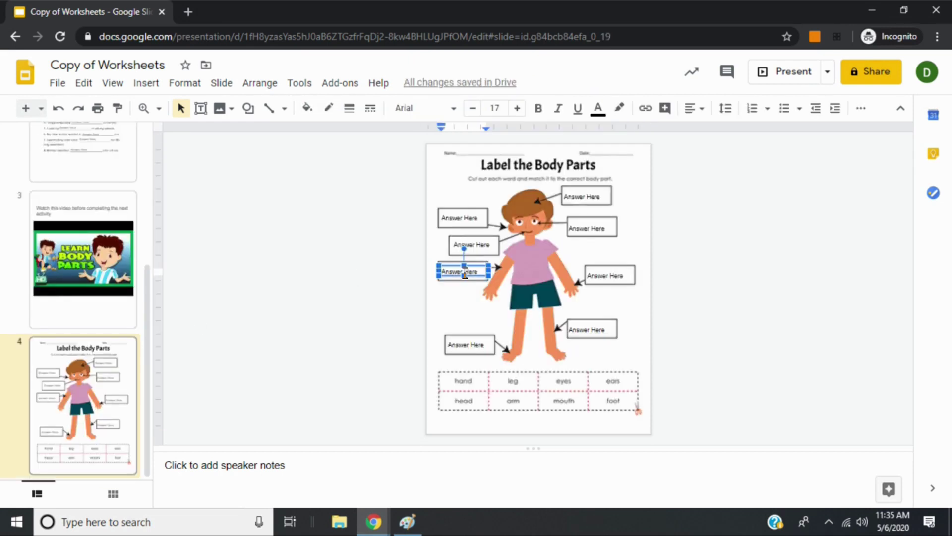
triple_click(465, 272)
key(BackSpace)
text(arm)
click(391, 270)
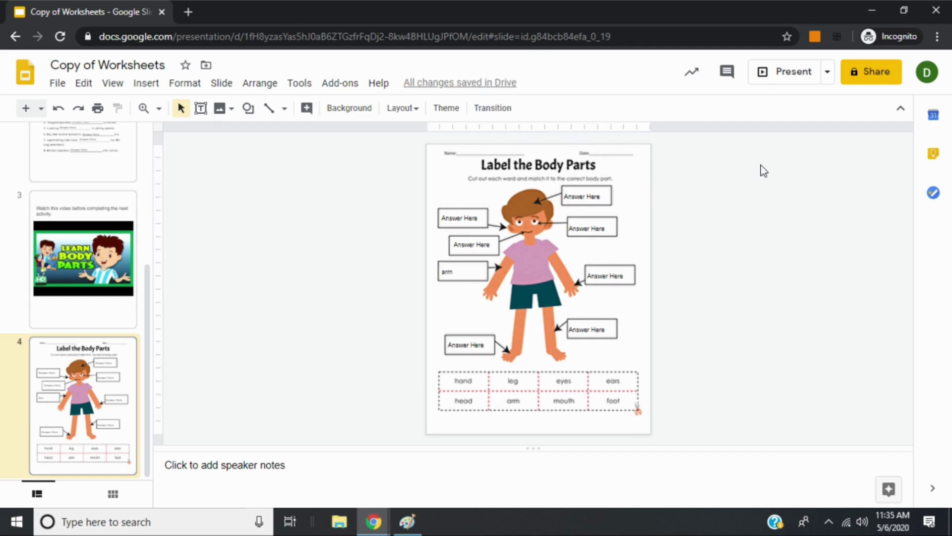
Open the Share dialog for the Copy of Worksheets deck.
click(891, 80)
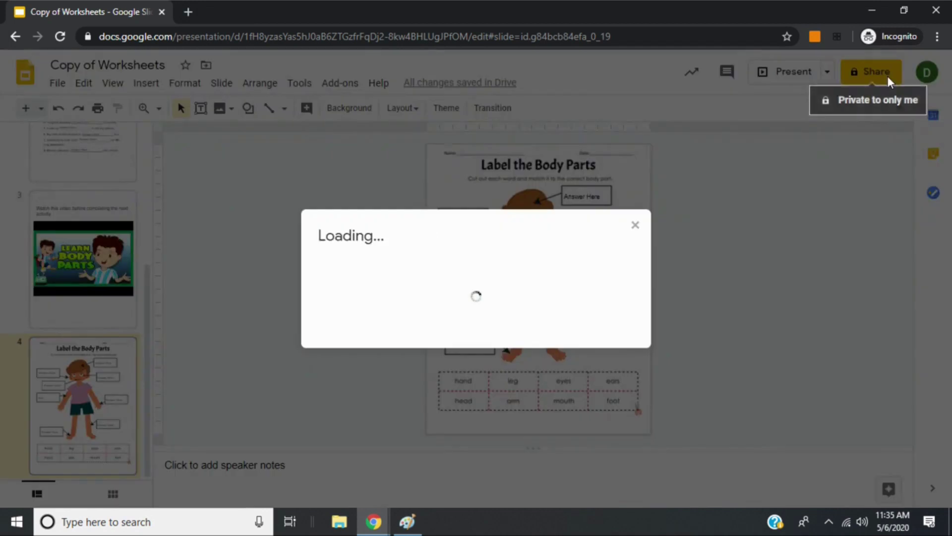